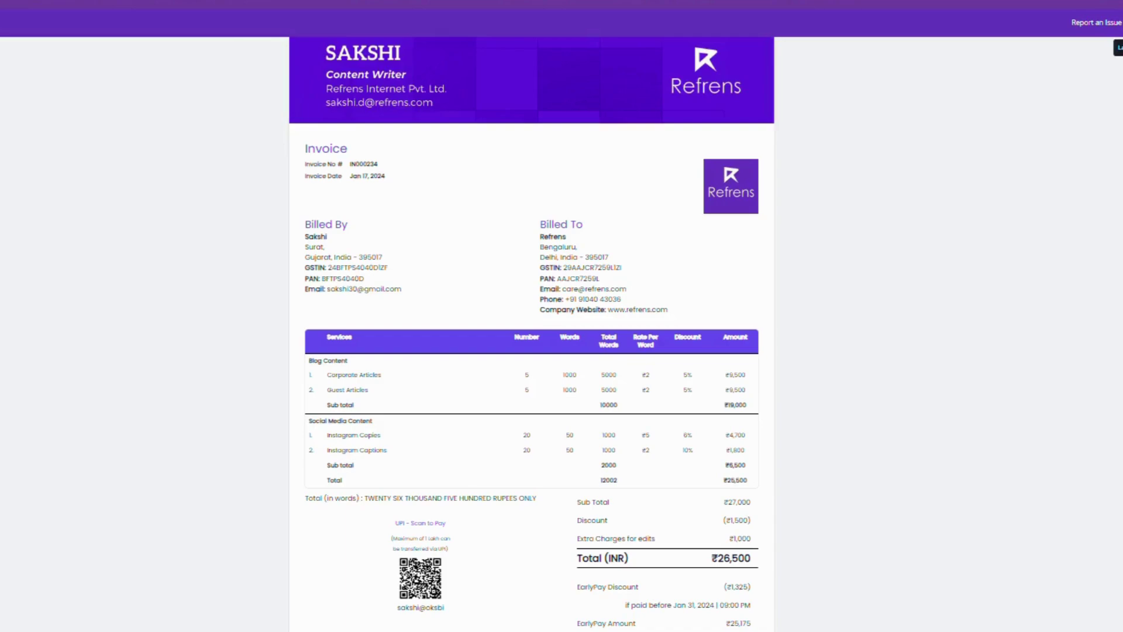
Step: Scroll down through the finished sample invoice
scroll(1041, 107, "down", 3)
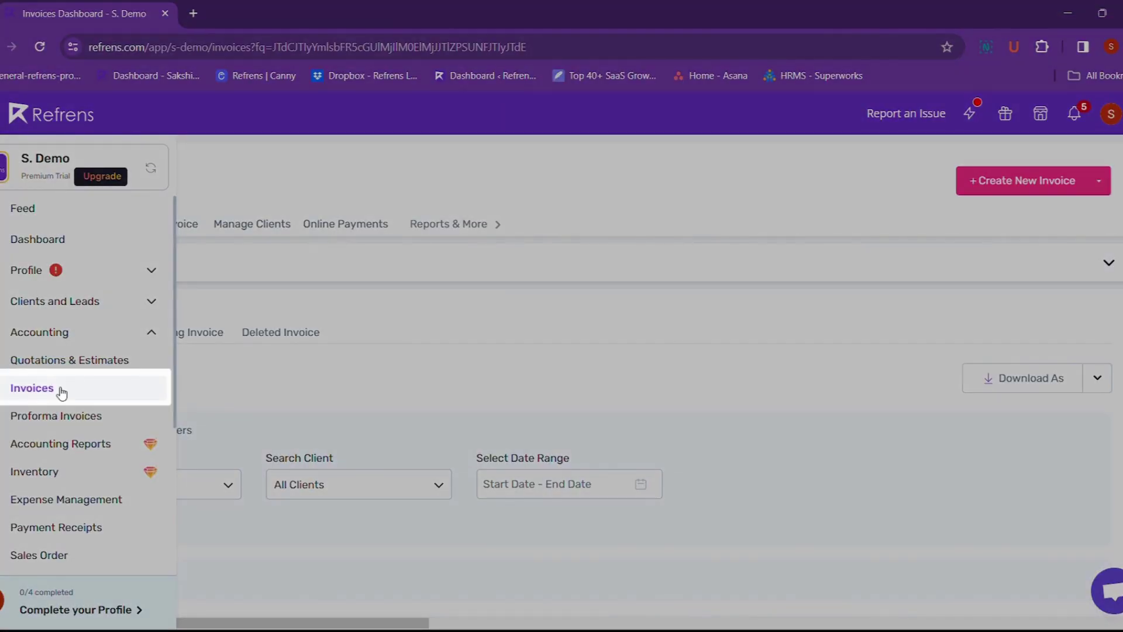
Step: Go to the Invoices dashboard and start a new invoice, numbered IN00234
left_click(62, 390)
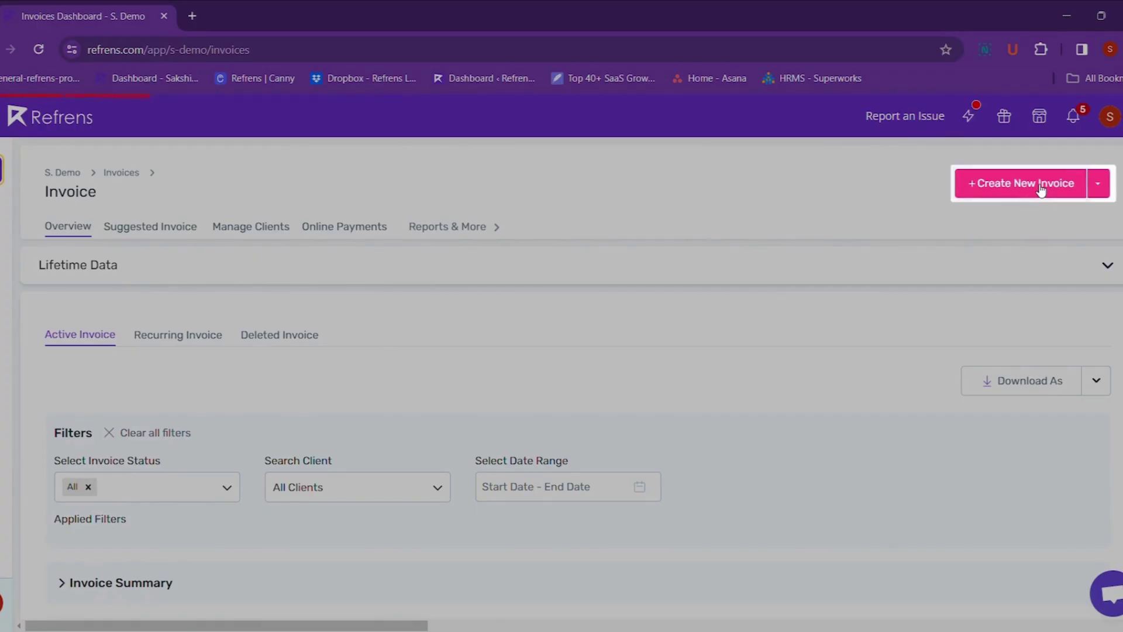
left_click(1039, 186)
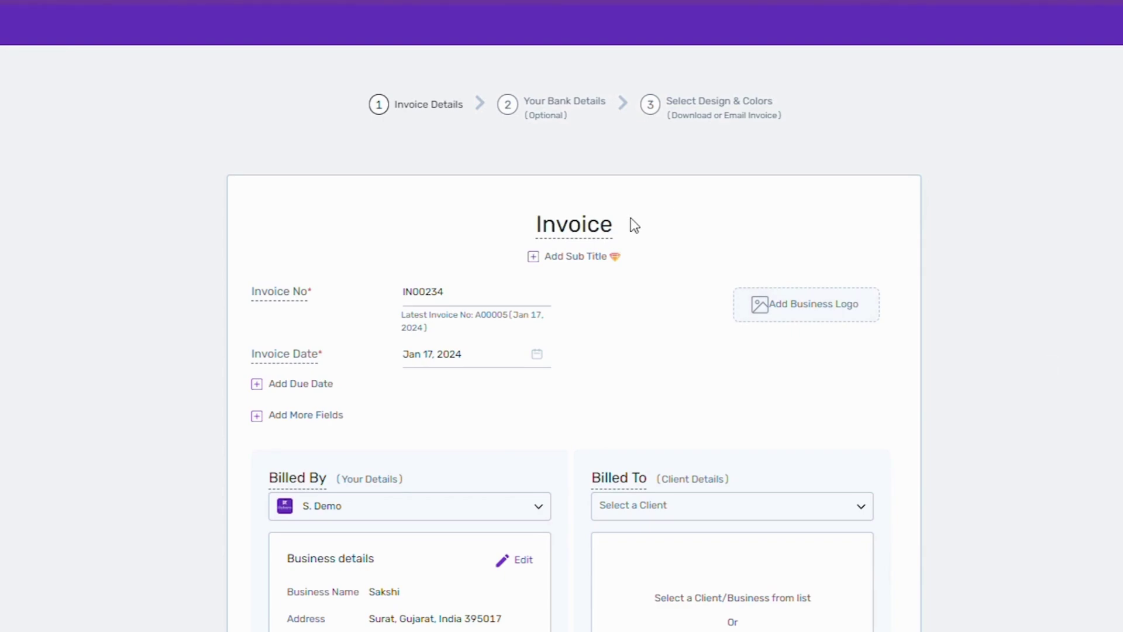
Step: Retitle the invoice 'Sales Invoice' and add the subtitle 'Refrens Internet Private Limited'
left_click(538, 229)
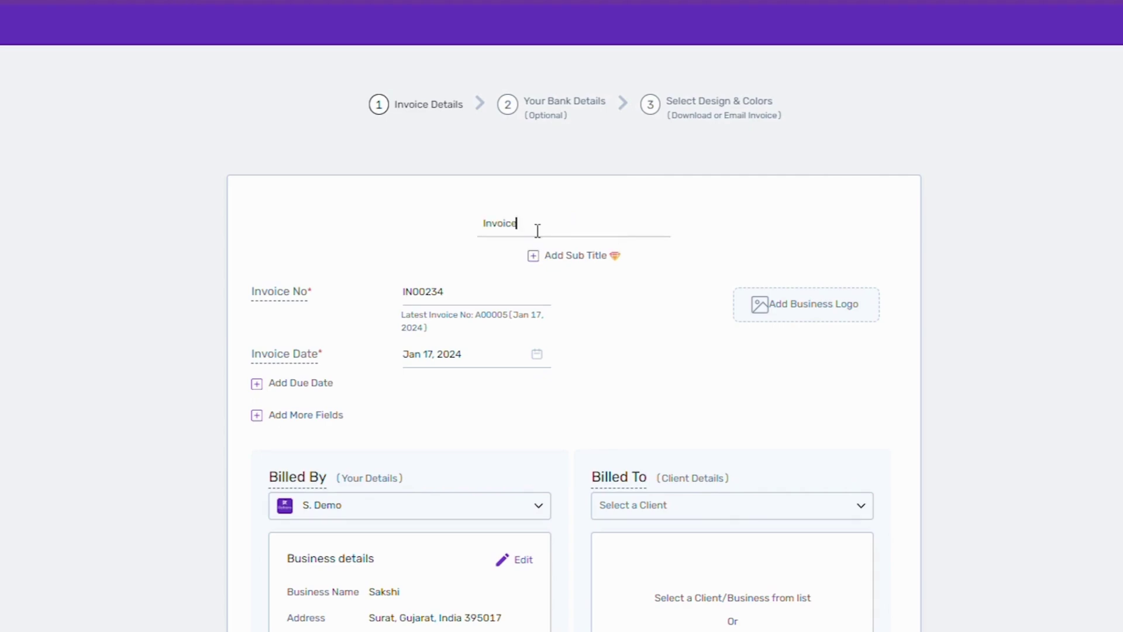
key("Left")
key("Left")
key("Left")
key("Left")
key("Left")
key("Left")
type("Sales")
key("Return")
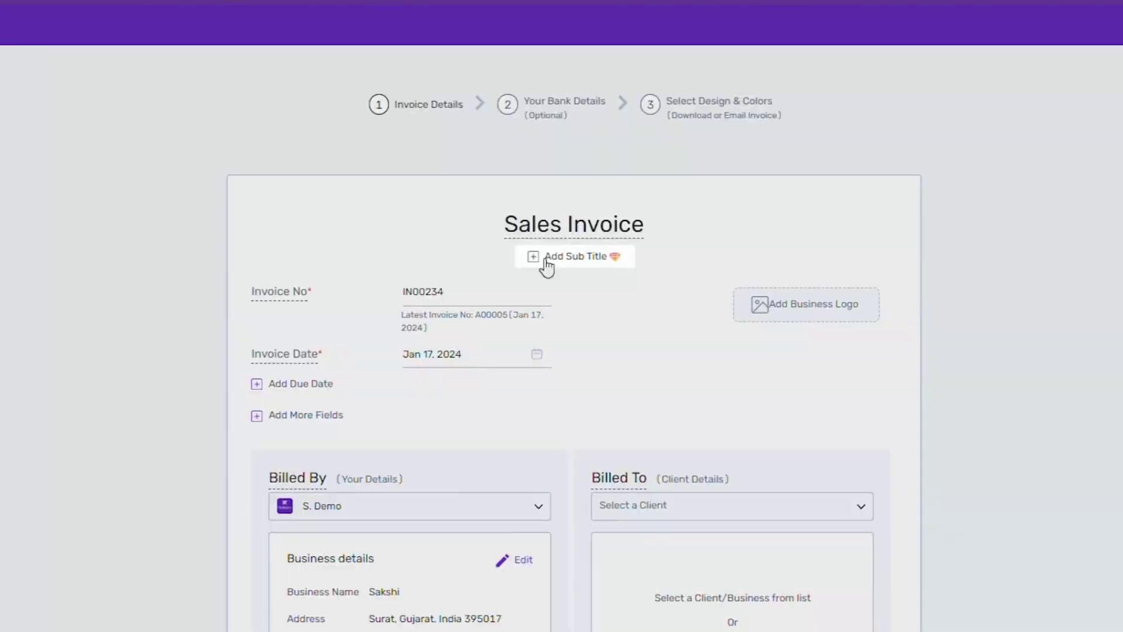
left_click(546, 260)
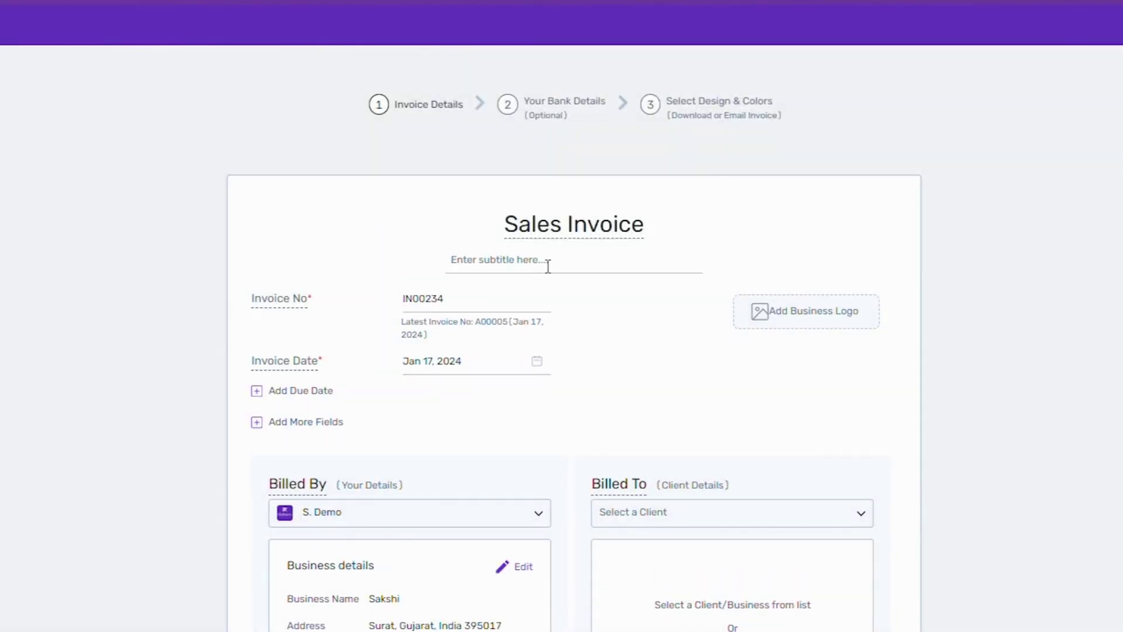
type("Refrens Internet Private Limited")
key("Return")
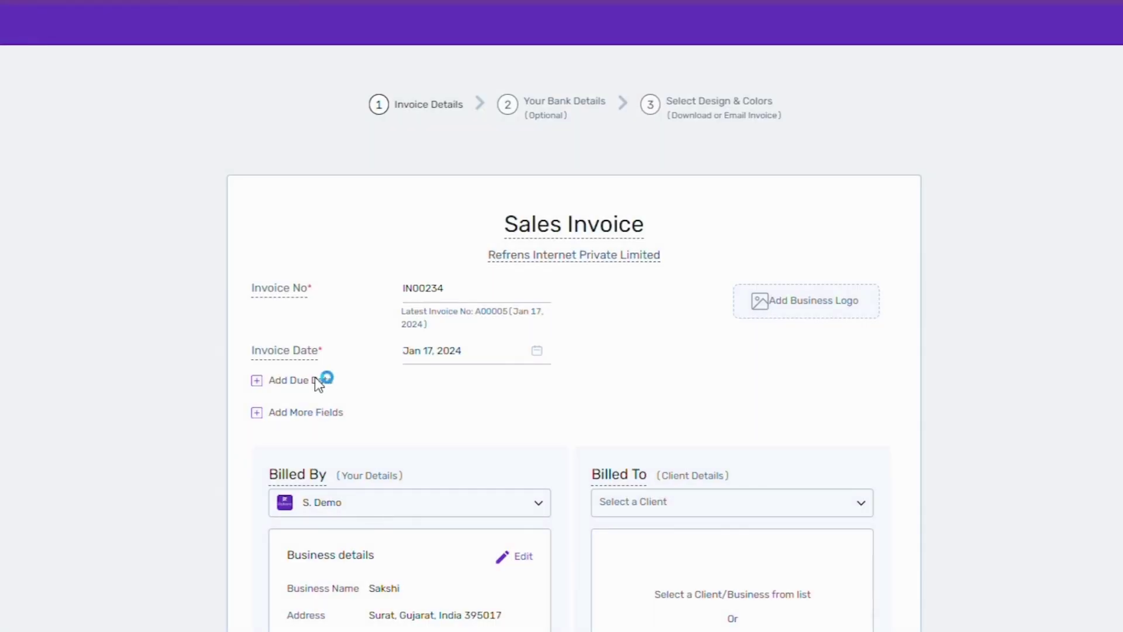
Step: Set the invoice due date to Jan 31, 2024
left_click(316, 379)
left_click(454, 391)
left_click(355, 597)
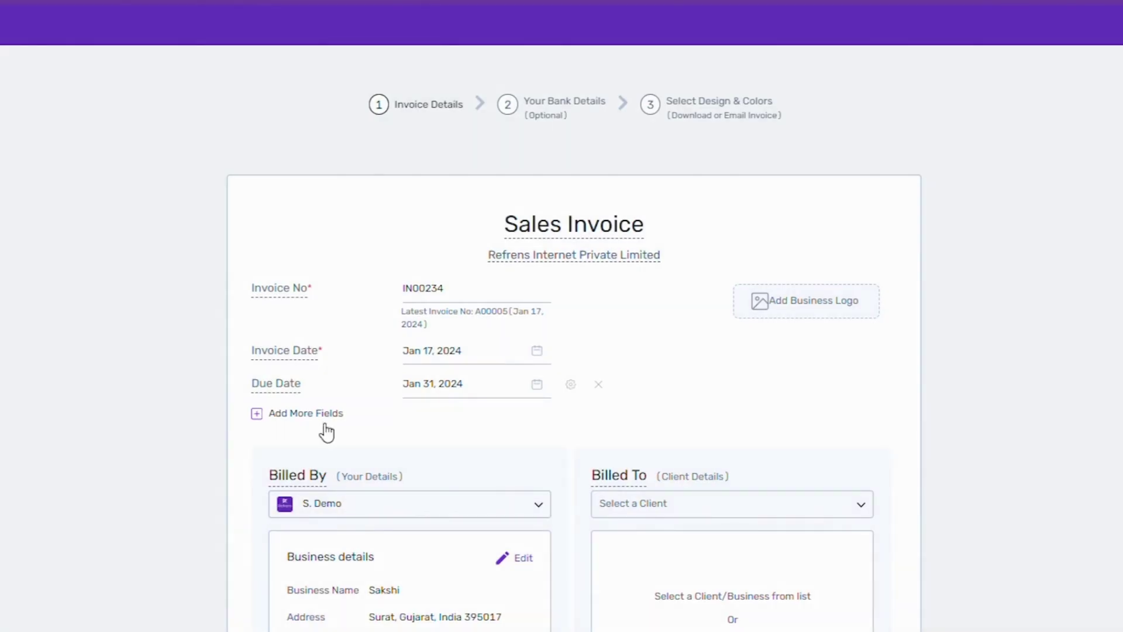
Step: Add a custom 'Client ID' field holding the client's identifier
left_click(323, 417)
type("Clien")
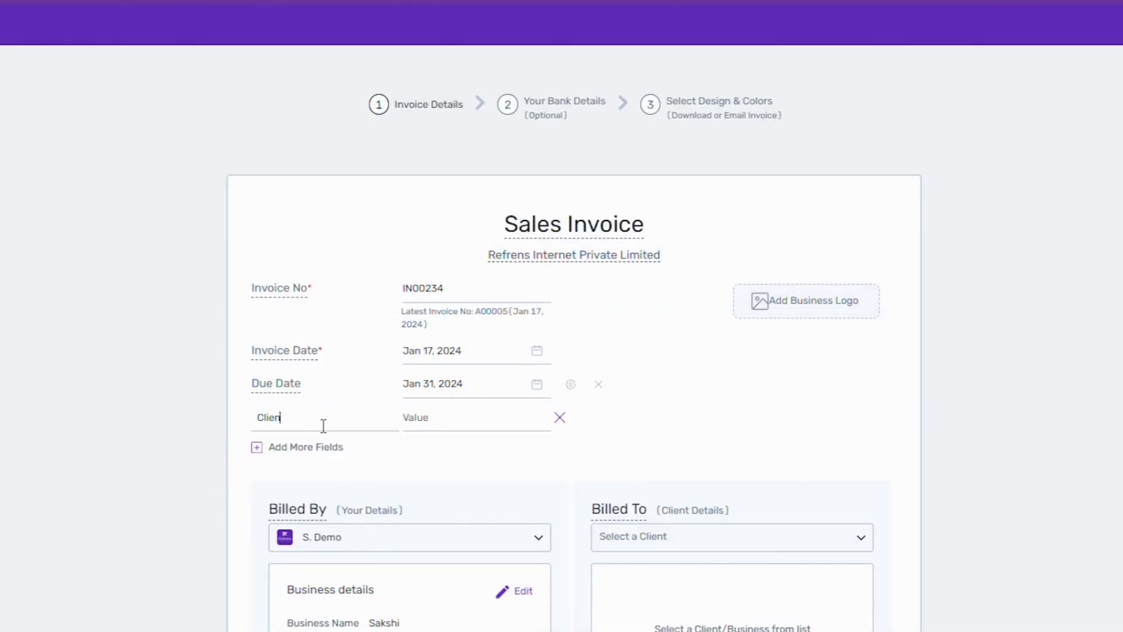
type("t ID")
left_click(410, 417)
type("01")
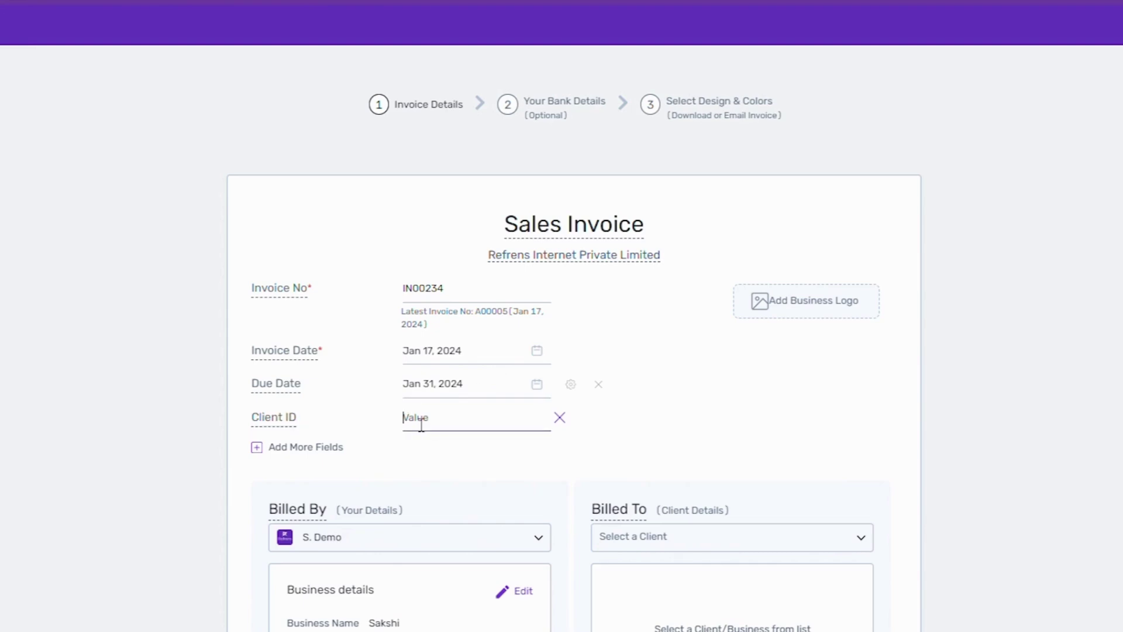
type("5845")
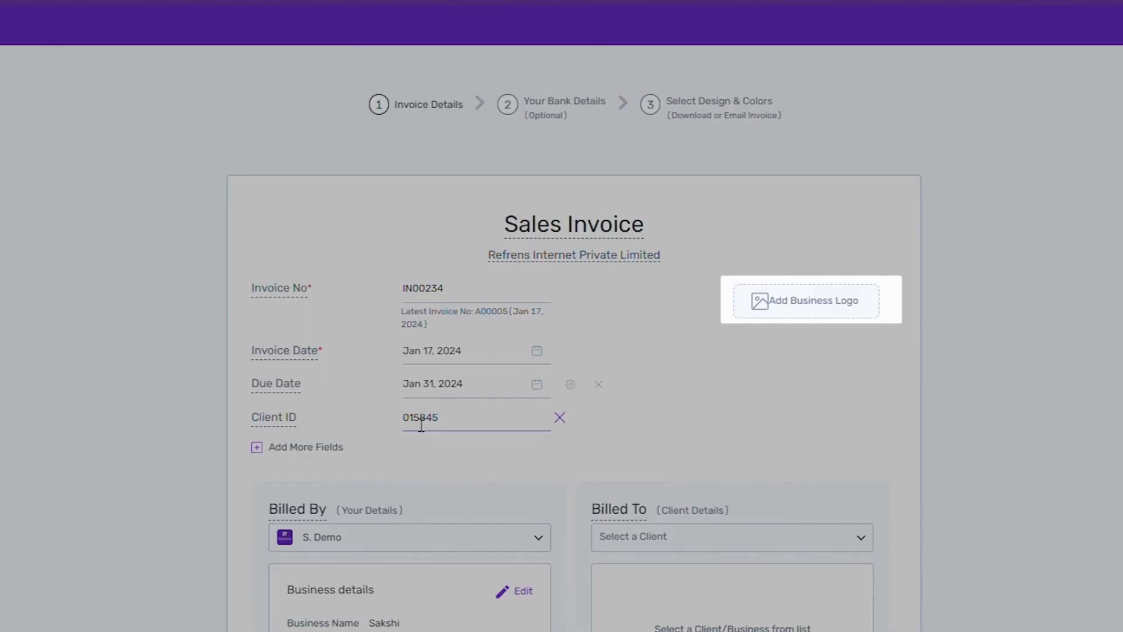
left_click(669, 145)
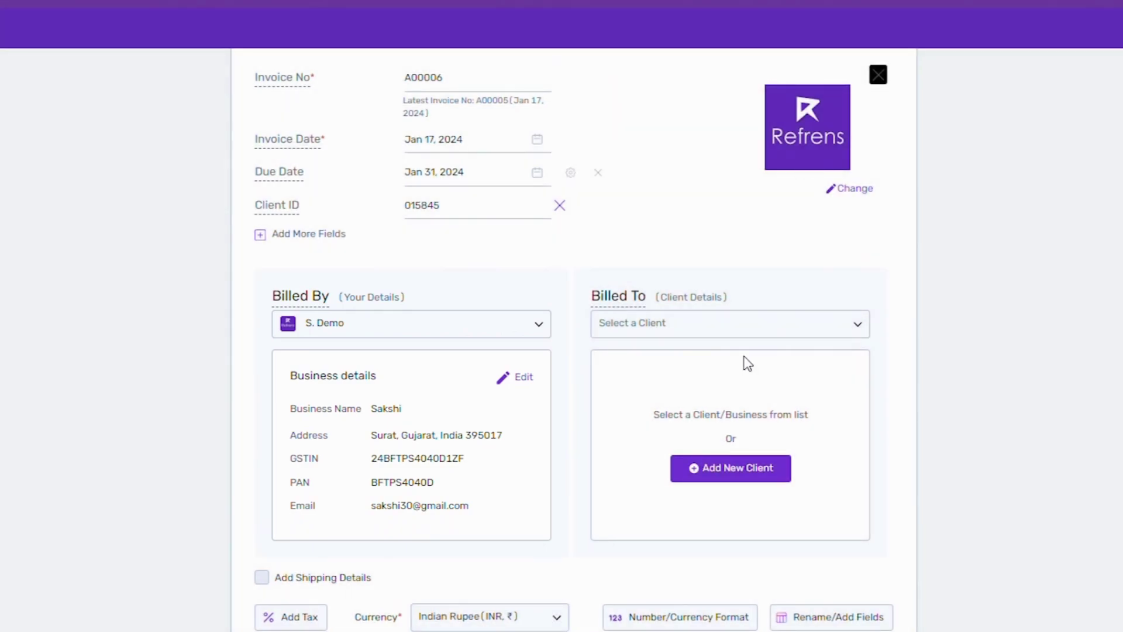
Step: Bill the invoice to the saved client Refrens and scroll down to the shipping sections
left_click(749, 334)
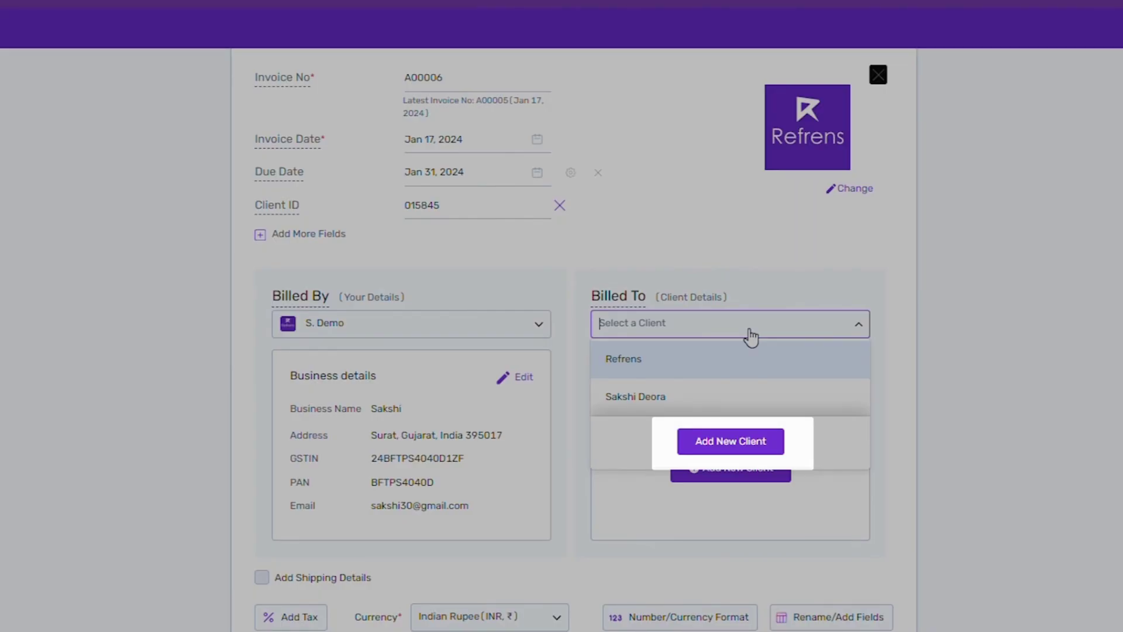
left_click(741, 360)
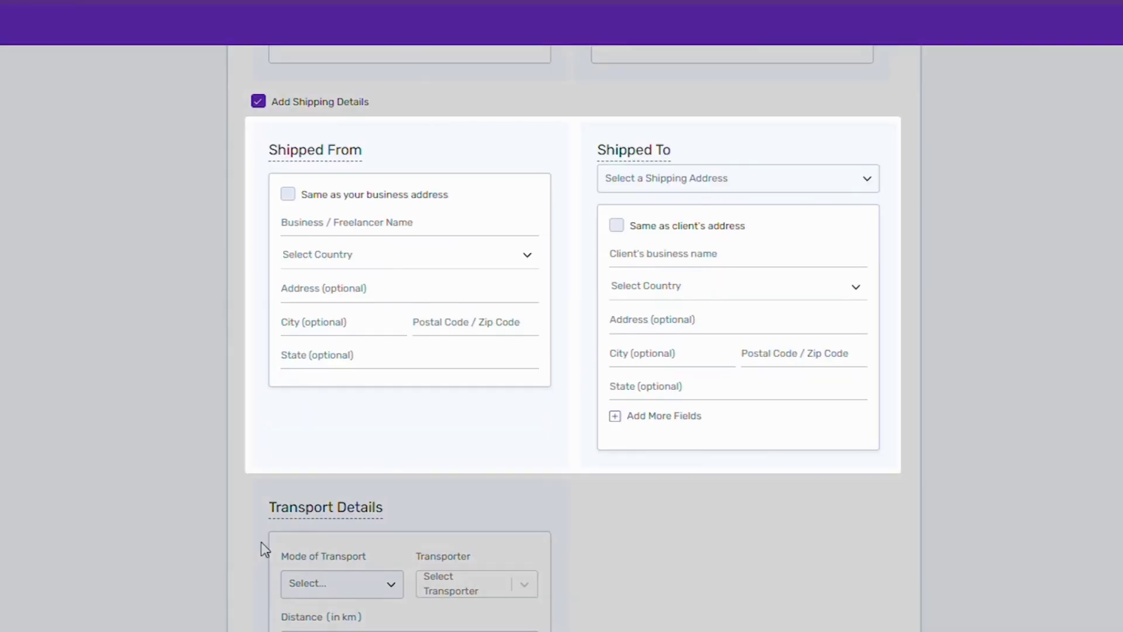
scroll(260, 541, "down", 4)
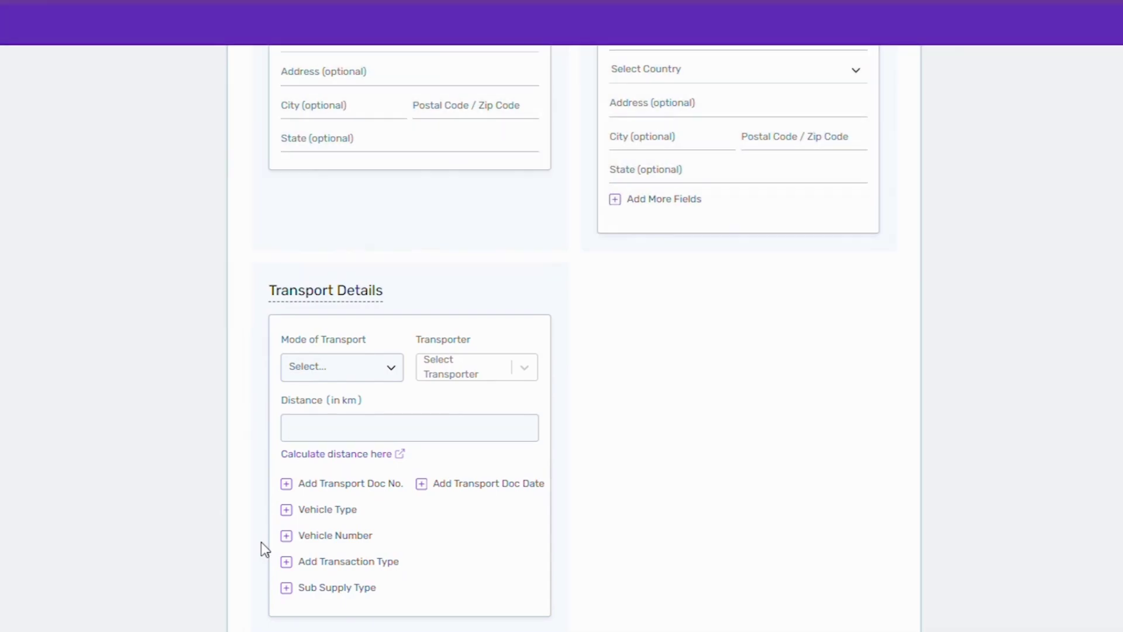
scroll(261, 542, "down", 2)
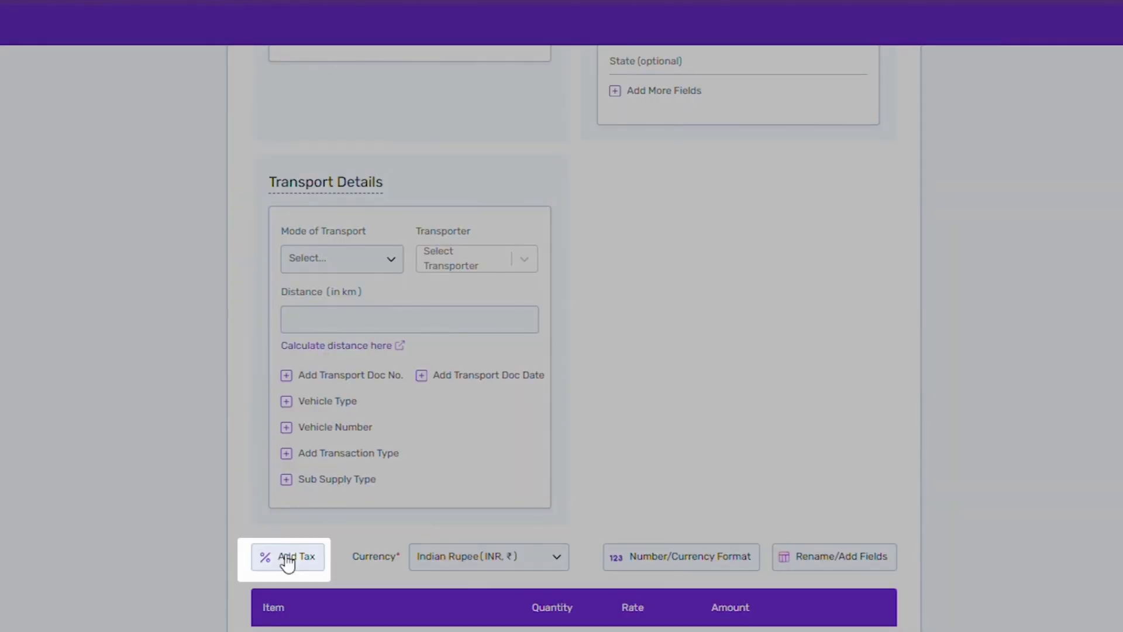
Step: Apply GST (India) tax split as CGST & SGST
left_click(280, 554)
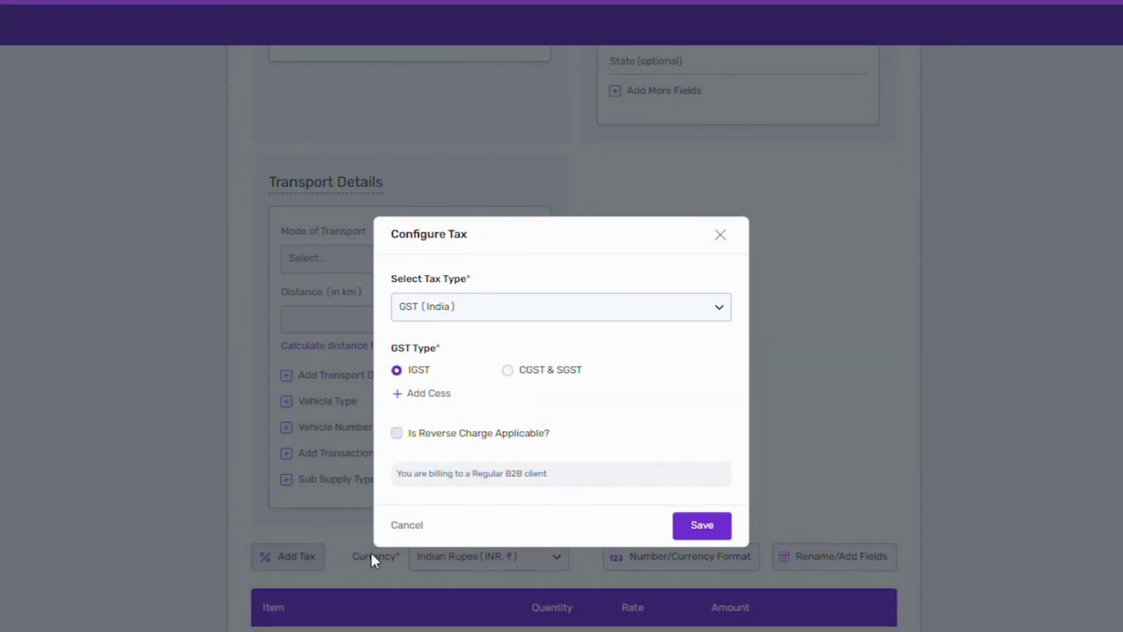
left_click(507, 371)
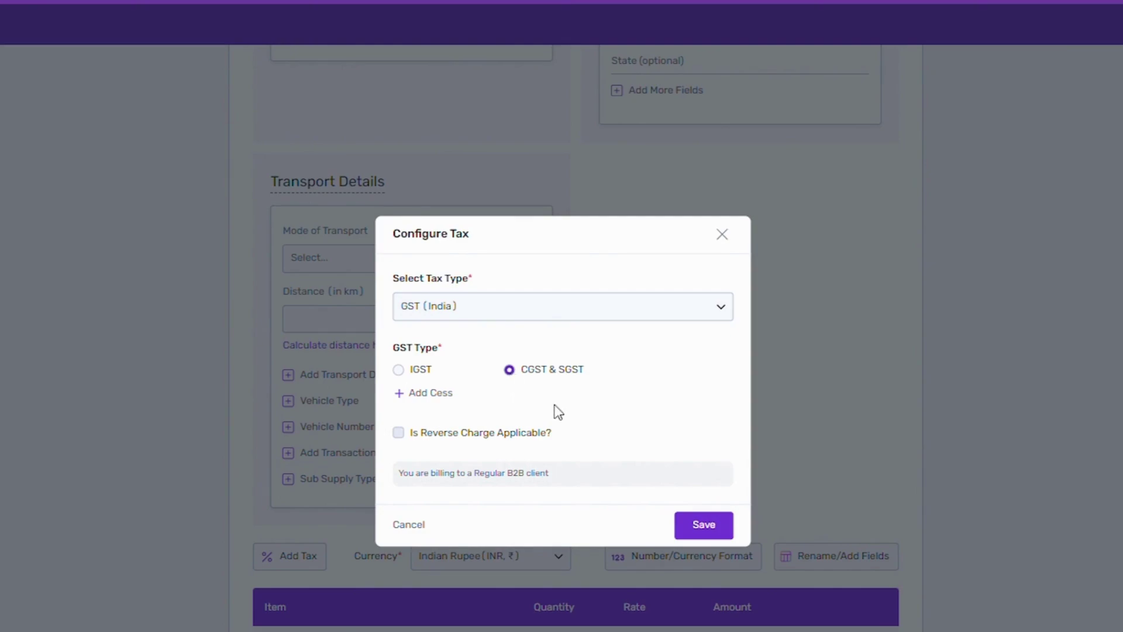
left_click(696, 525)
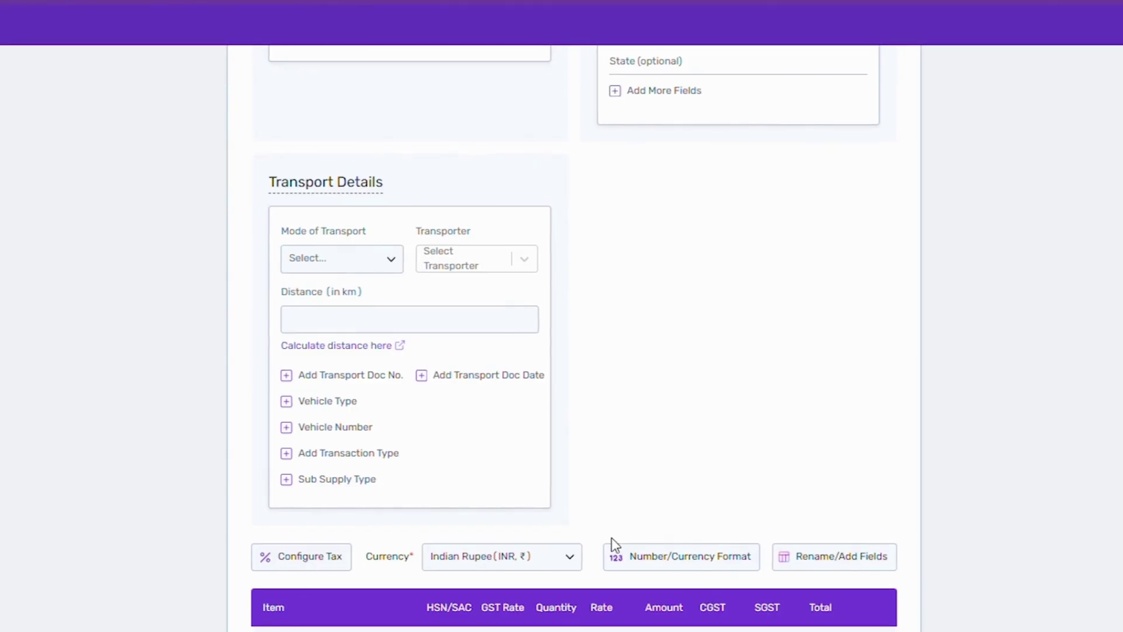
left_click(556, 563)
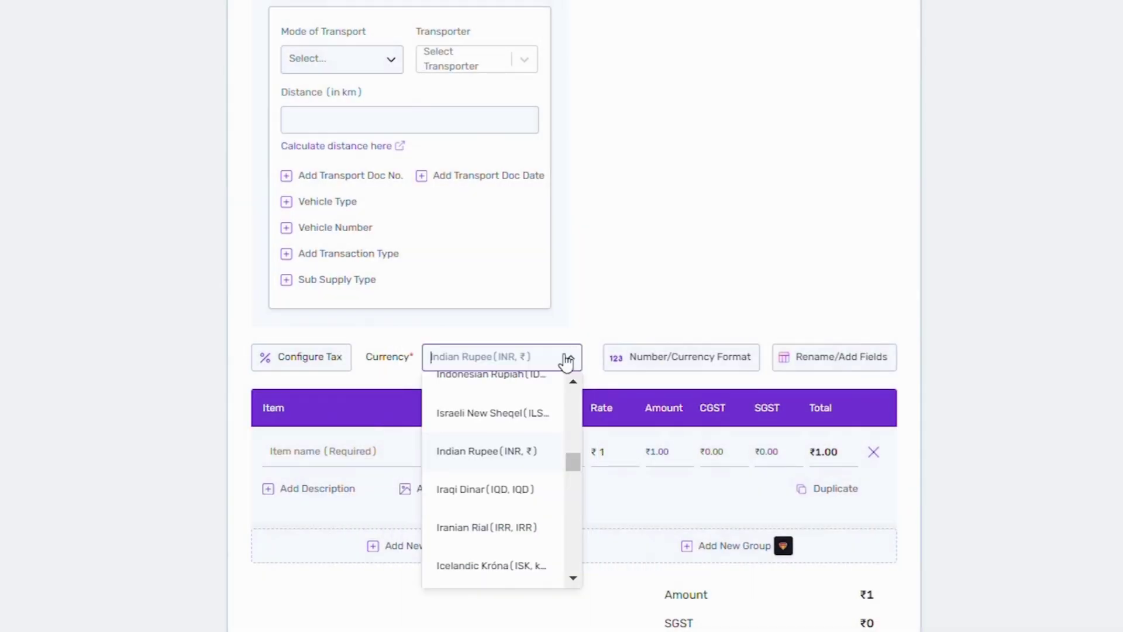
left_click(569, 358)
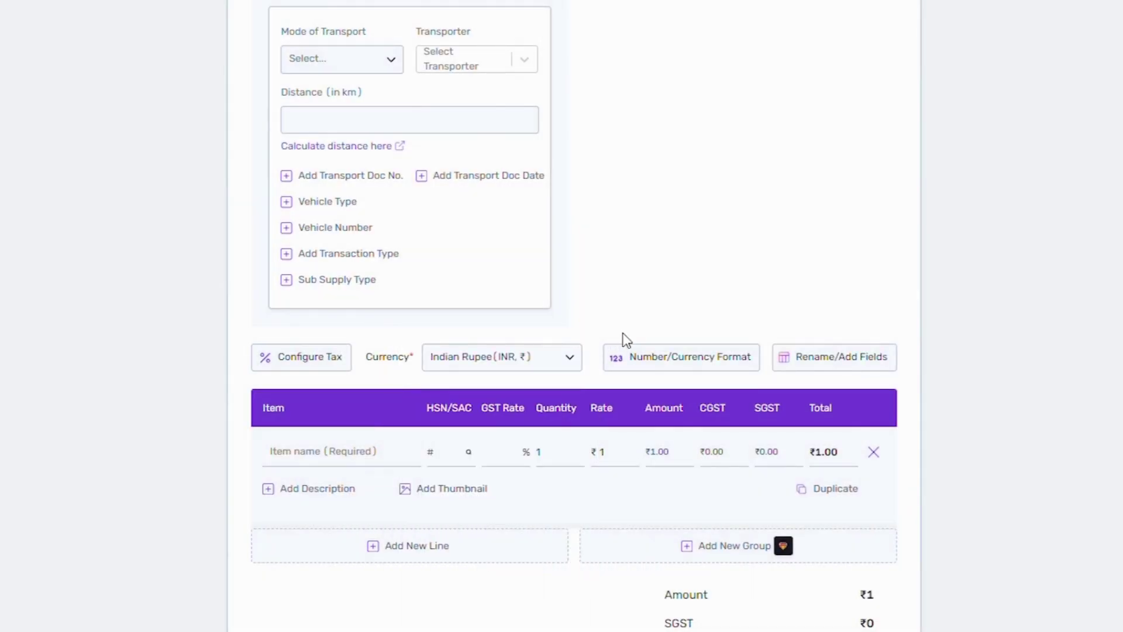
left_click(643, 364)
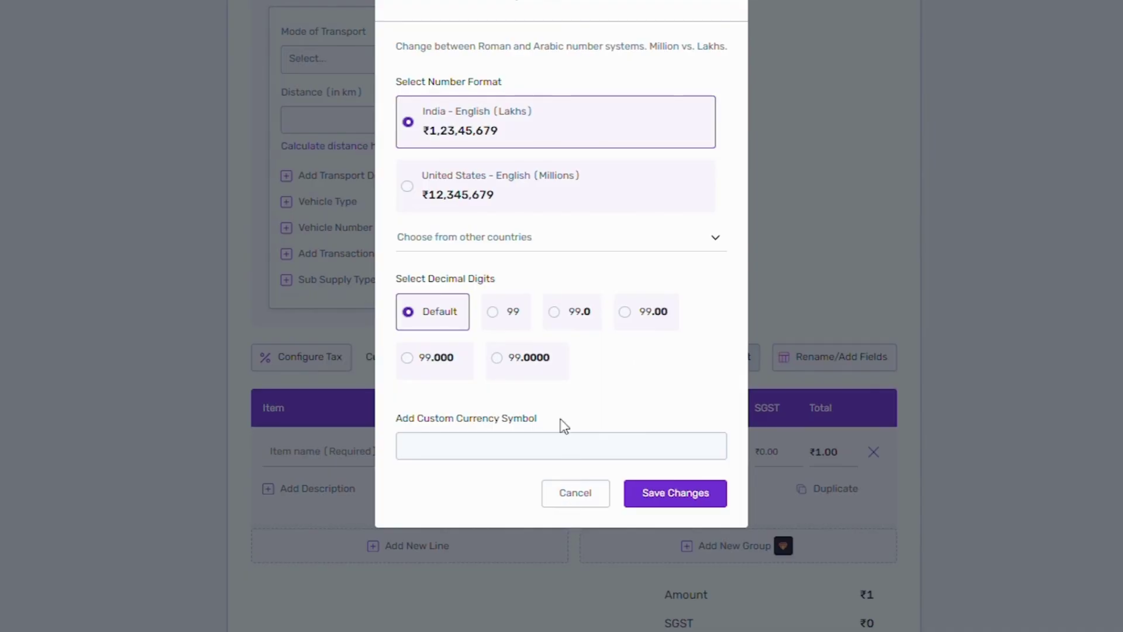
left_click(575, 494)
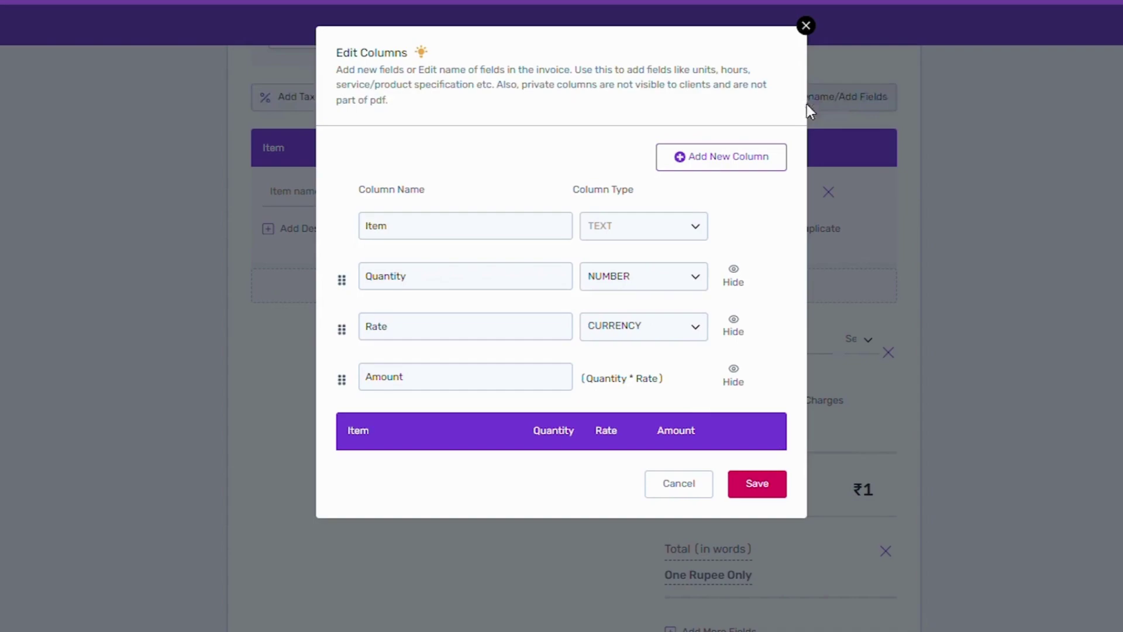
Step: Rename the Item, Quantity and Rate columns to Services, Total Words and Rate Per Word
double_click(374, 225)
type("Services")
double_click(431, 290)
type("Tit")
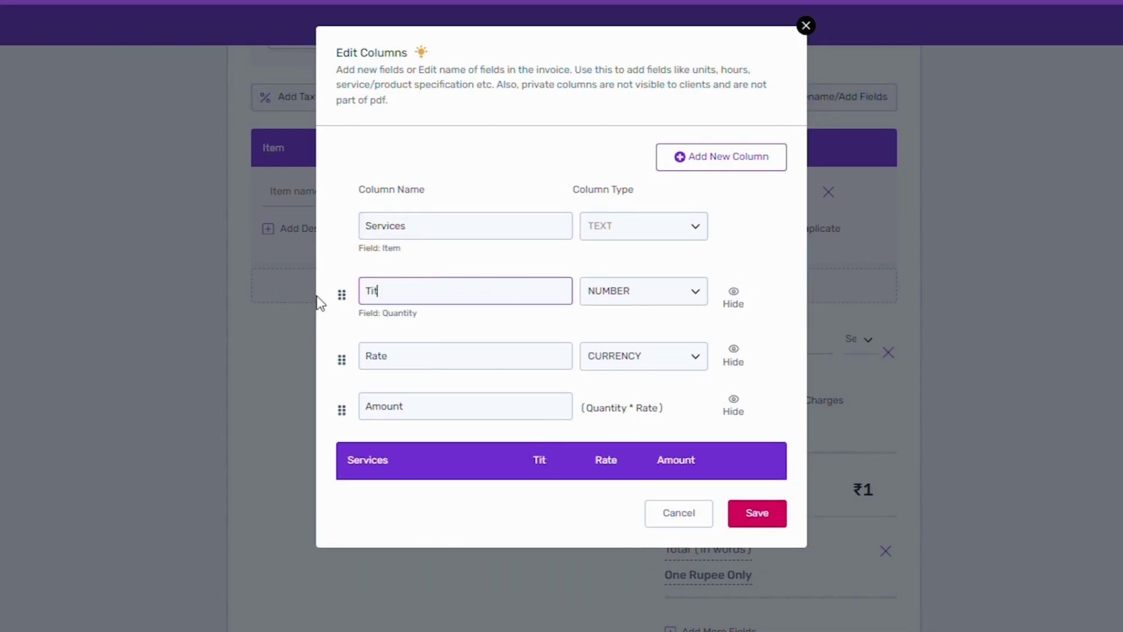
key("BackSpace")
key("BackSpace")
type("ota")
key("BackSpace")
type("al Wo")
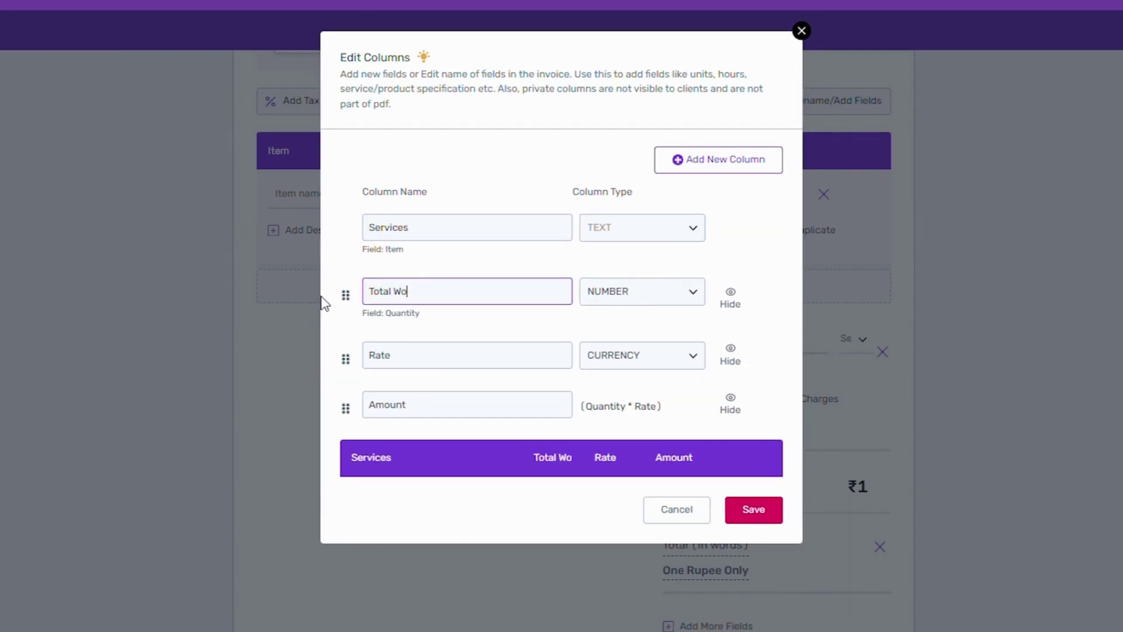
type("rds")
left_click(398, 363)
type("Per Word")
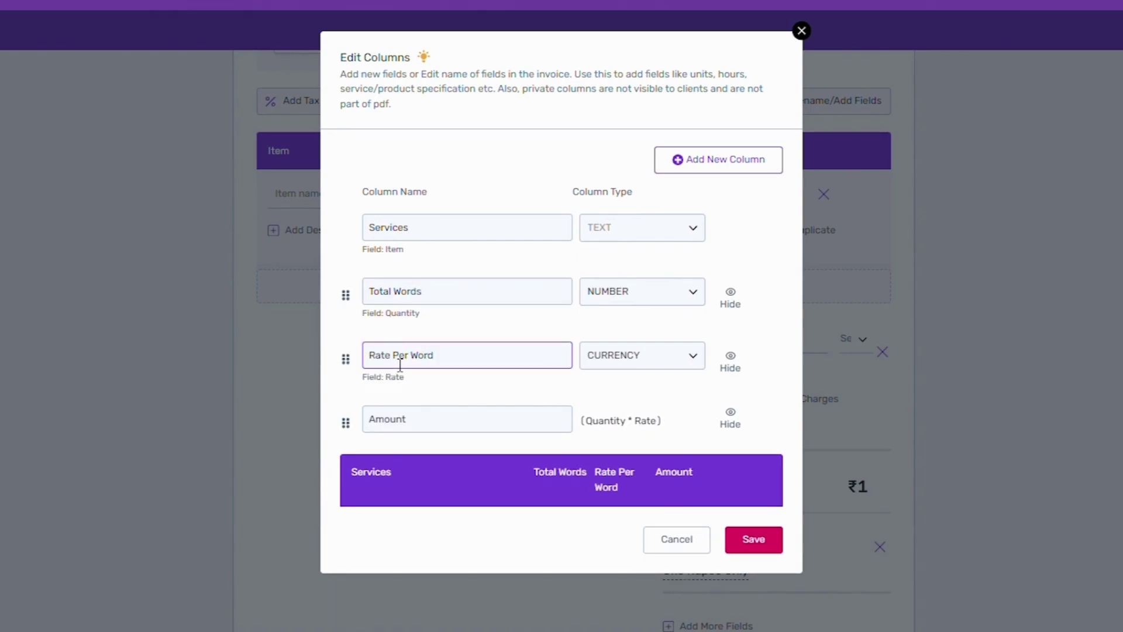
Step: Add NUMBER columns named Number and Words, placing Words below Number
left_click(719, 160)
triple_click(446, 291)
type("Number")
left_click(660, 296)
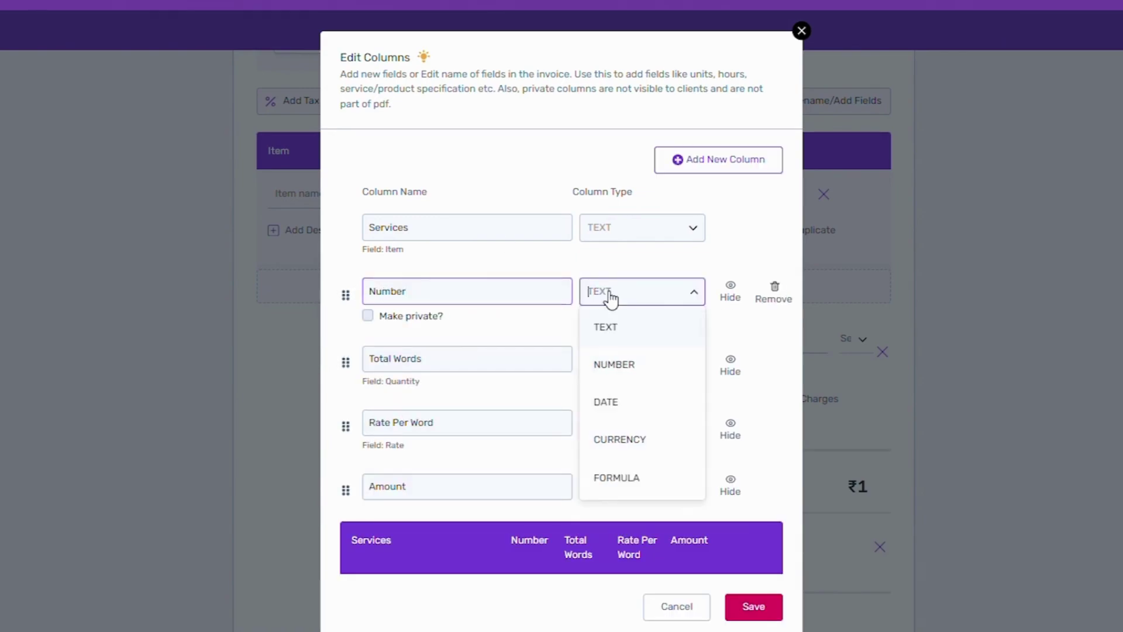
left_click(614, 364)
left_click(716, 169)
left_click_drag(413, 292, 376, 305)
type("Words")
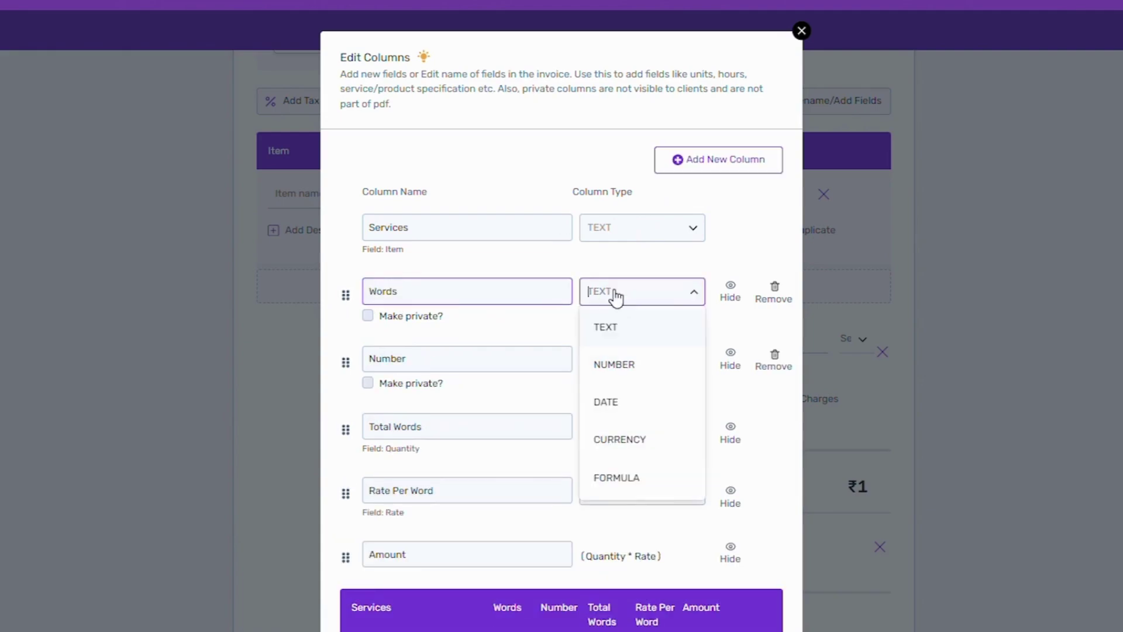
left_click(616, 364)
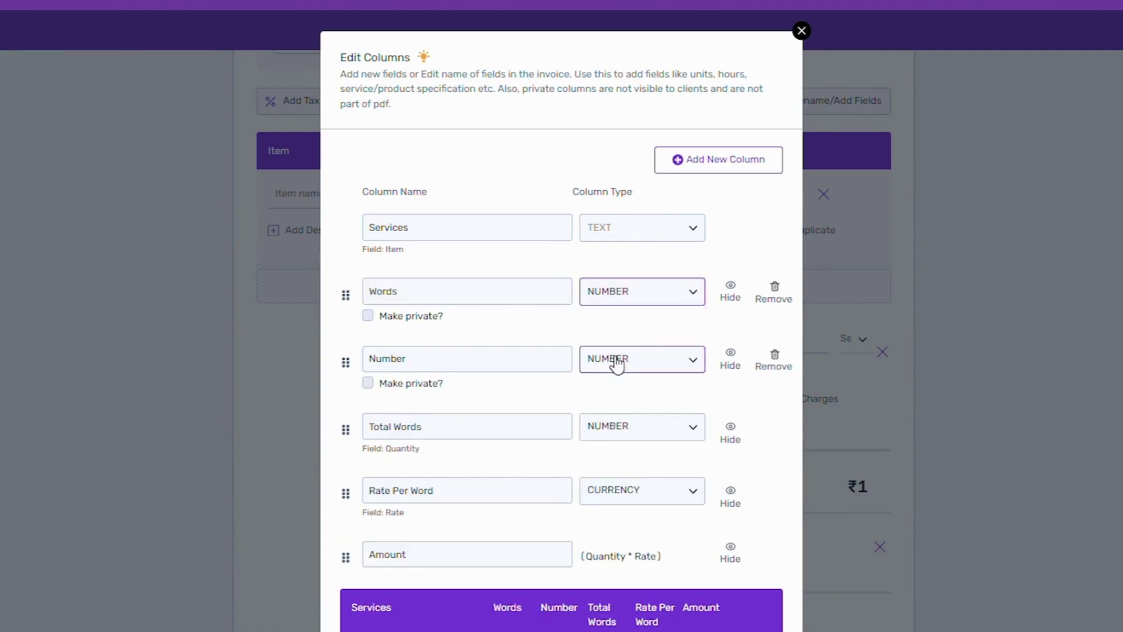
left_click_drag(346, 295, 346, 373)
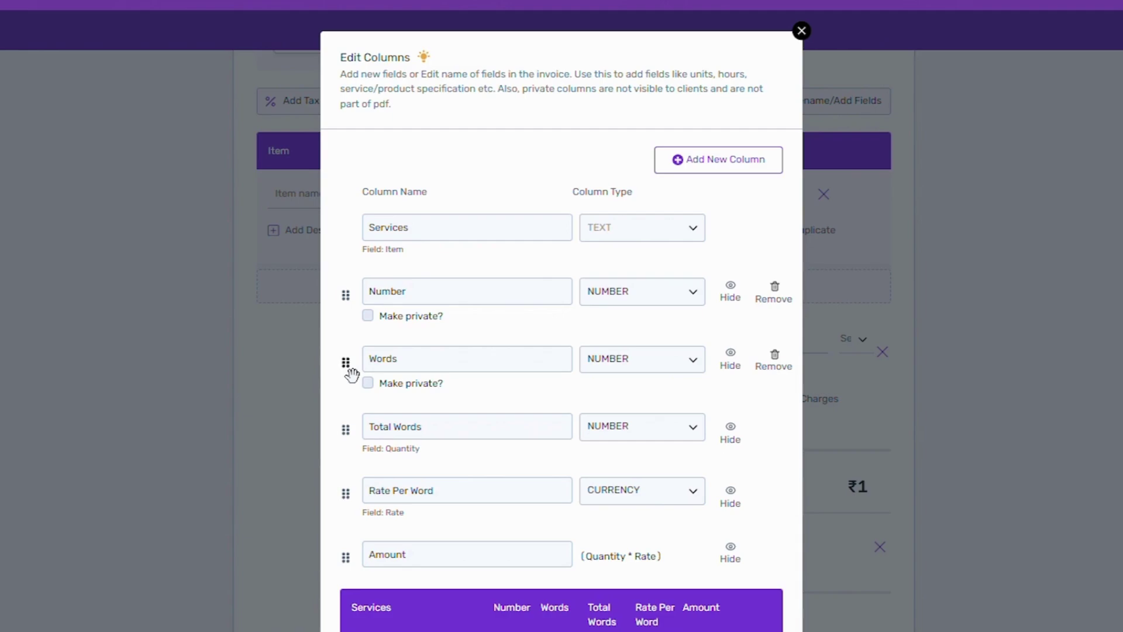
Step: Make Total Words a formula column computing =b1*c1, and hide the Number column
left_click(587, 429)
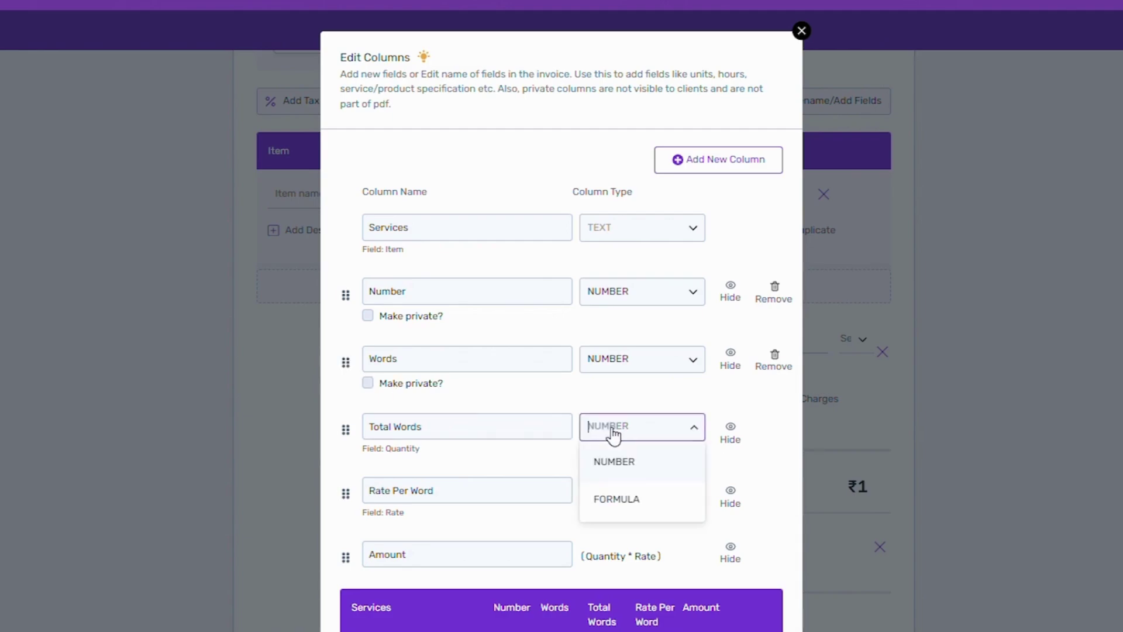
left_click(605, 502)
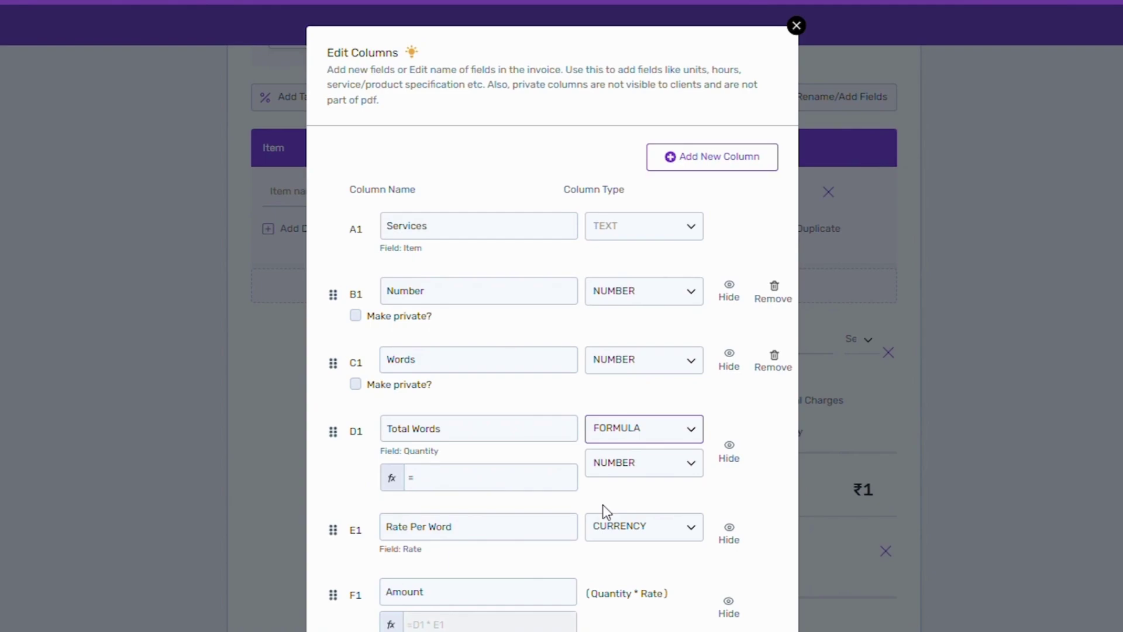
left_click(526, 482)
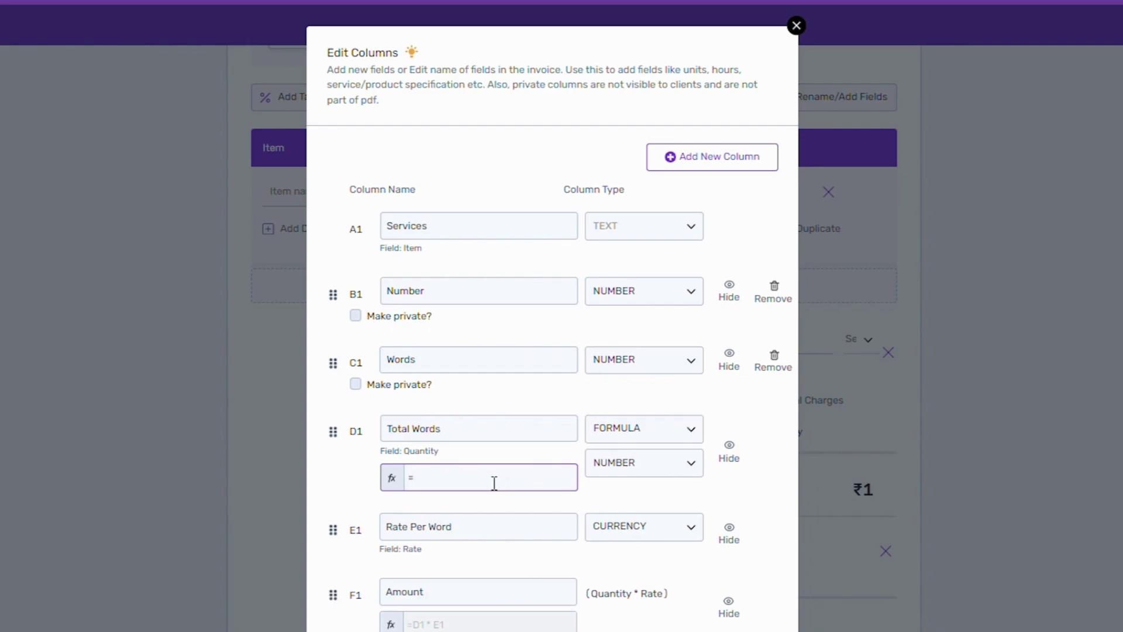
type("b1*c1")
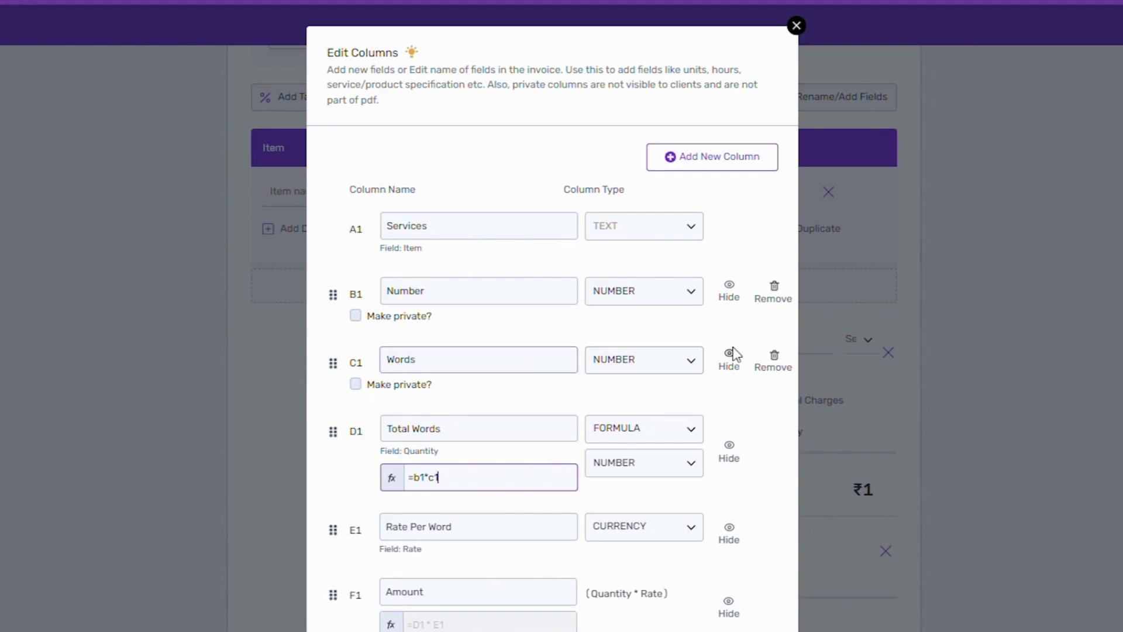
left_click(729, 297)
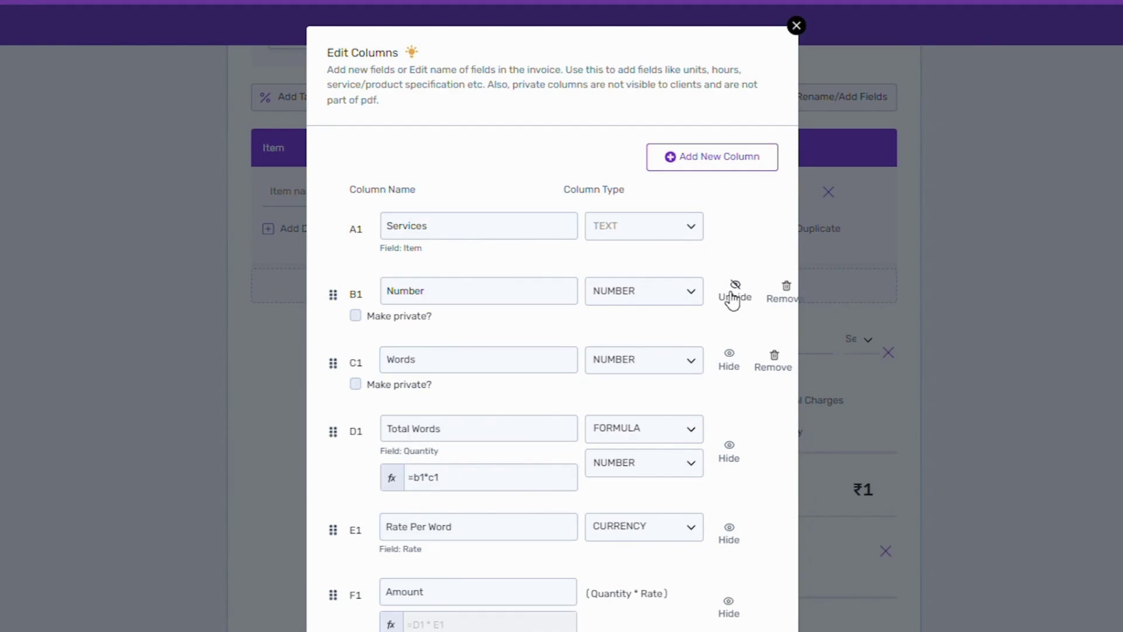
Step: Save the column changes and duplicate the Corporate Articles line to build more service rows
left_click(733, 299)
key("Escape")
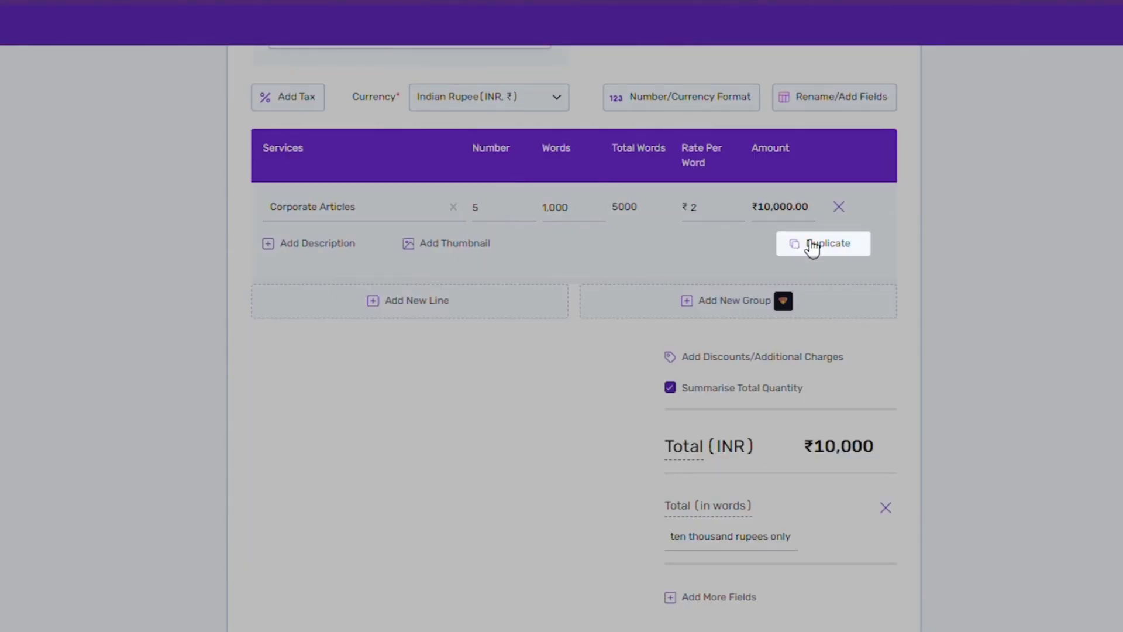
left_click(812, 246)
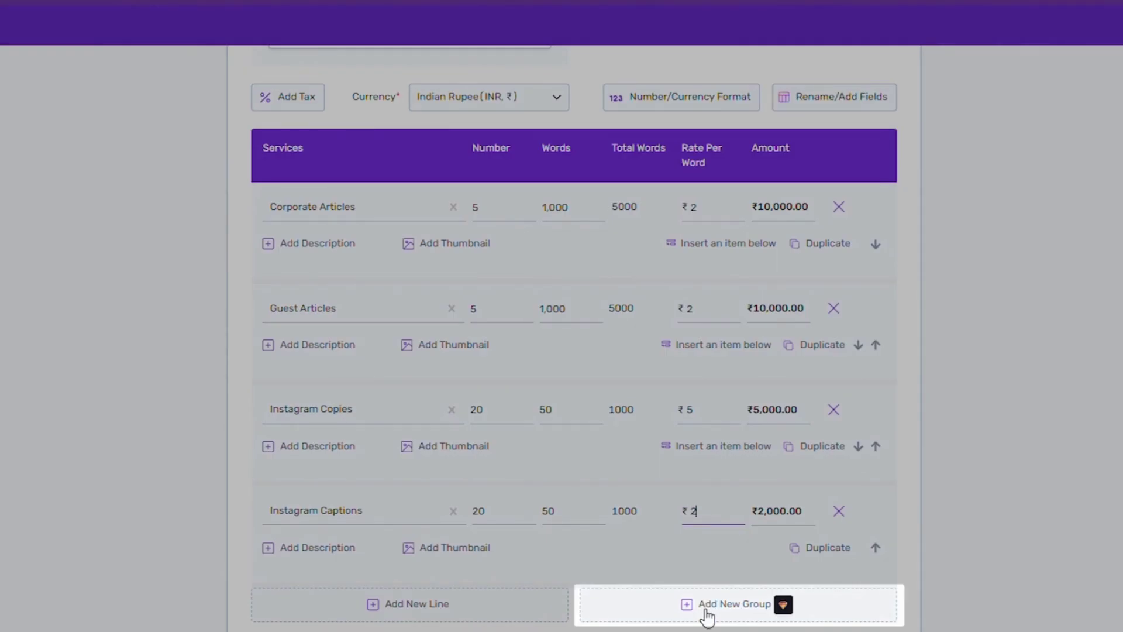
Step: Add a 'Blog Content' item group and show the discounts and additional charges options
left_click(705, 608)
type("Blog Content")
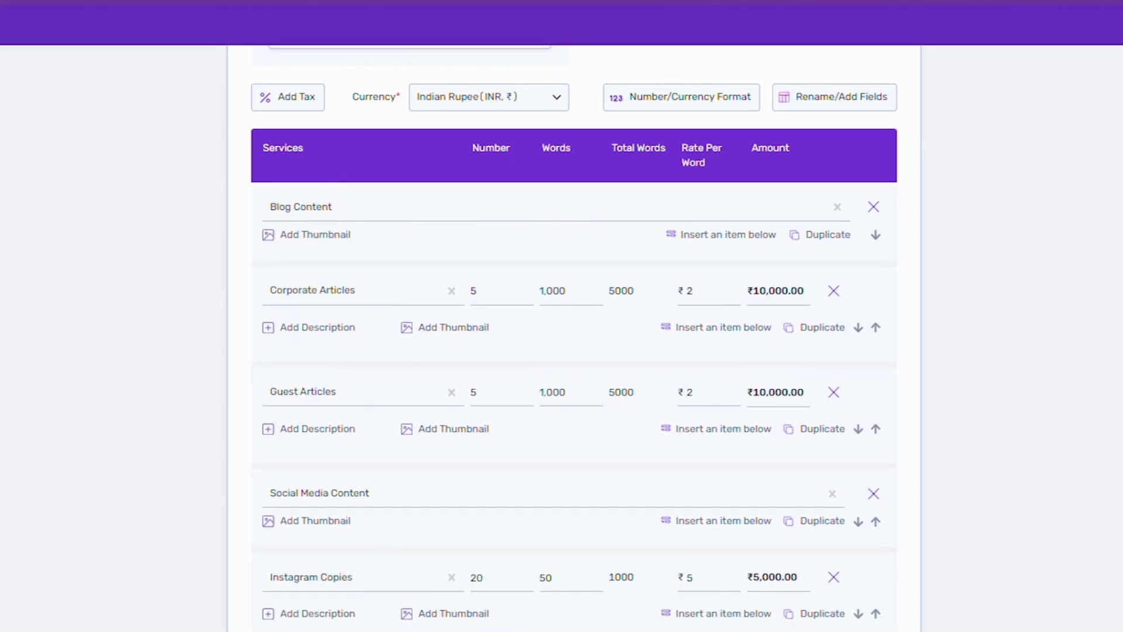
scroll(835, 521, "down", 5)
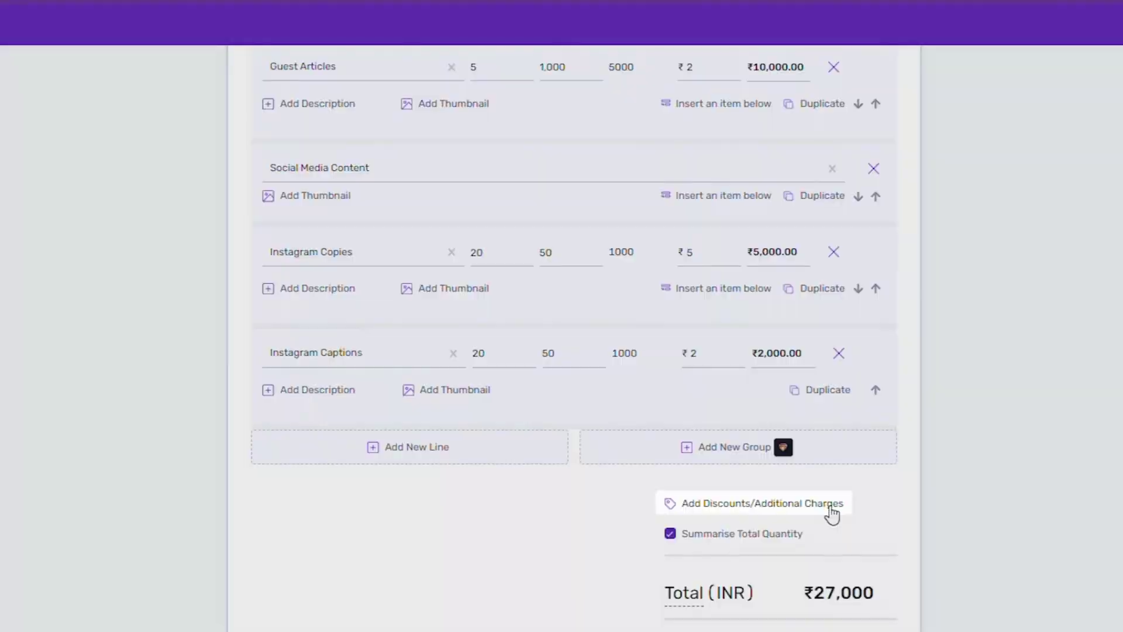
left_click(829, 513)
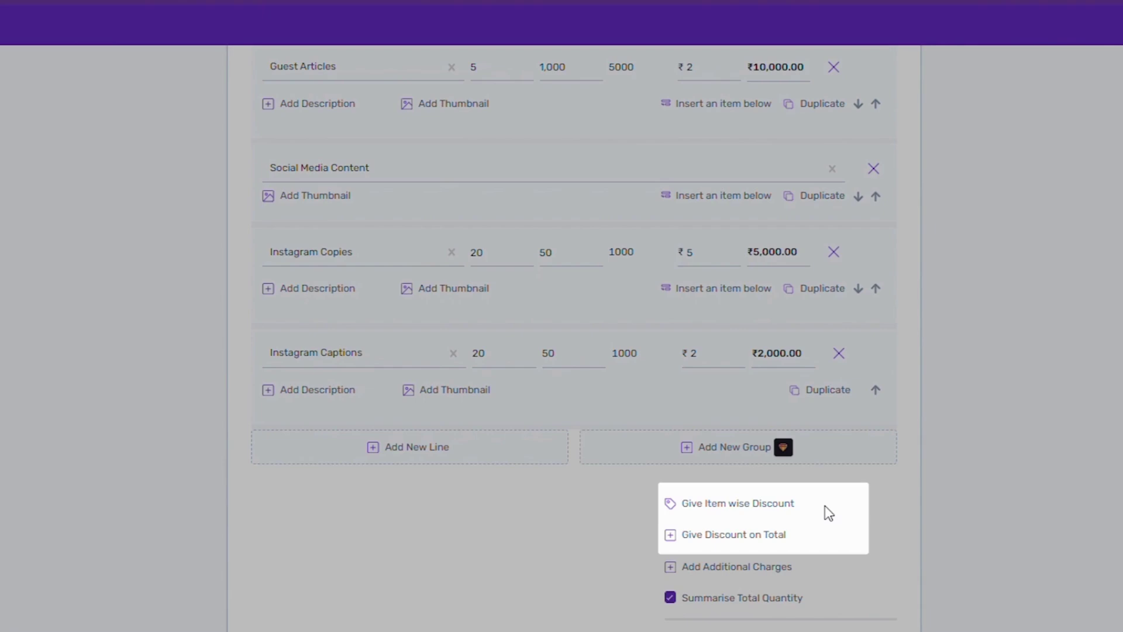
Step: Switch to item-wise discounts of 5%, 6% and 10%, and add an Extra Charges line with its ₹/% choice
left_click(825, 507)
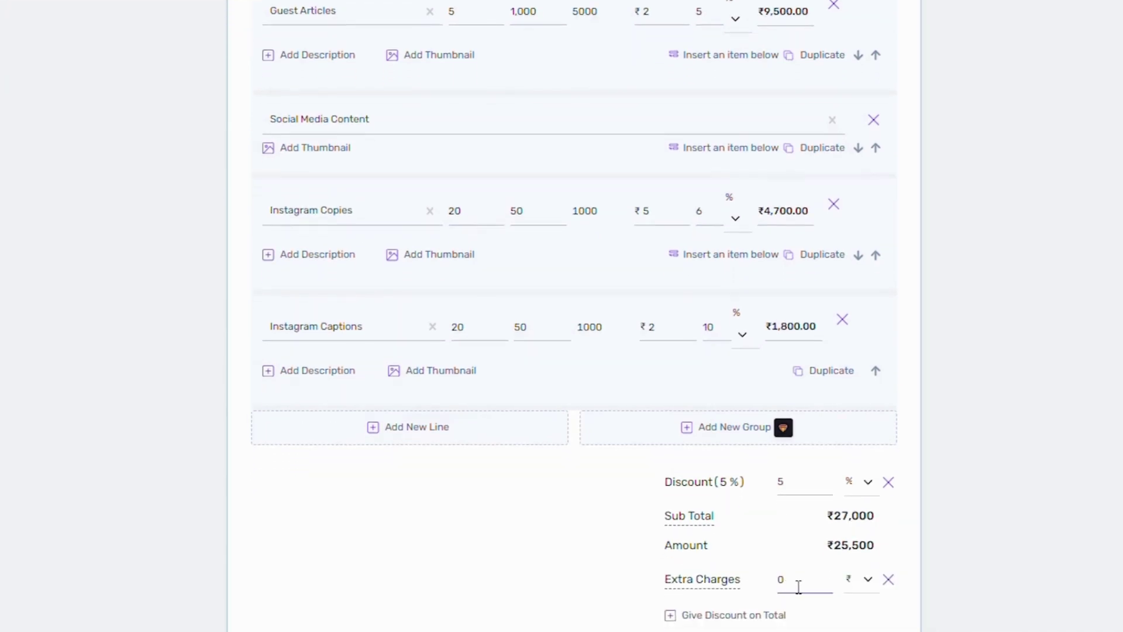
left_click(867, 517)
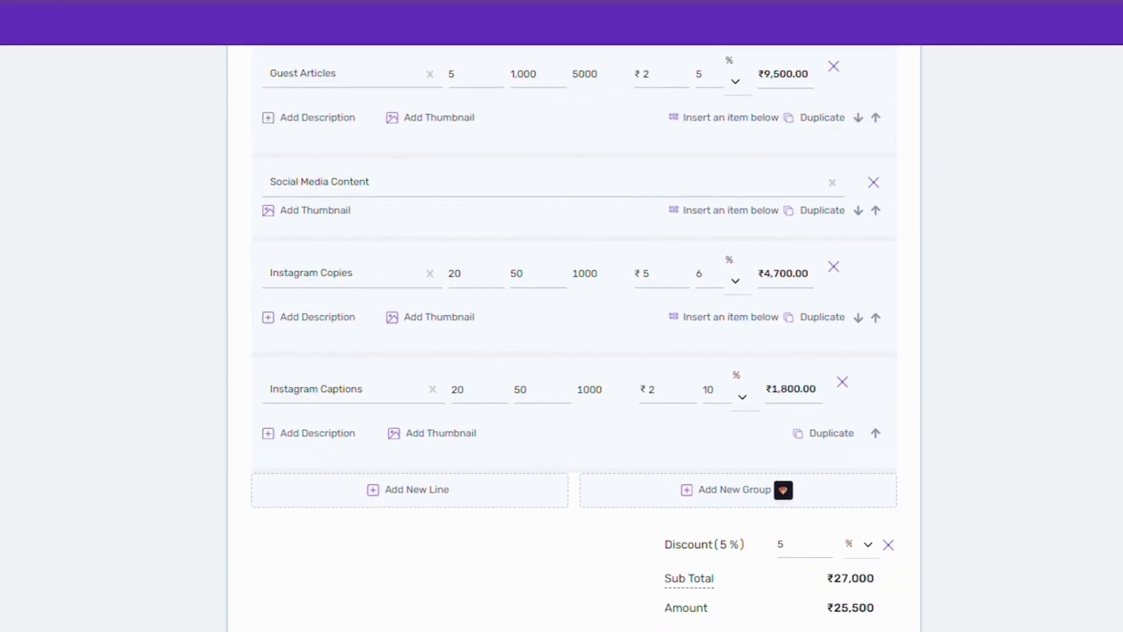
Step: Add the default Terms and Conditions section below the invoice totals
scroll(573, 351, "down", 7)
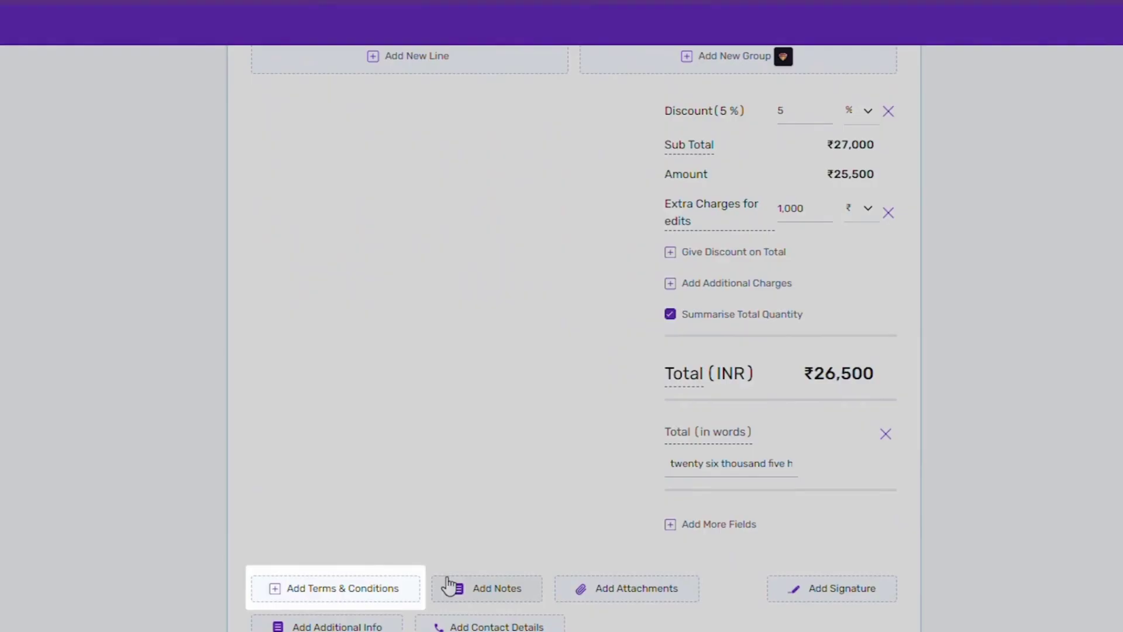
left_click(401, 584)
scroll(389, 591, "down", 8)
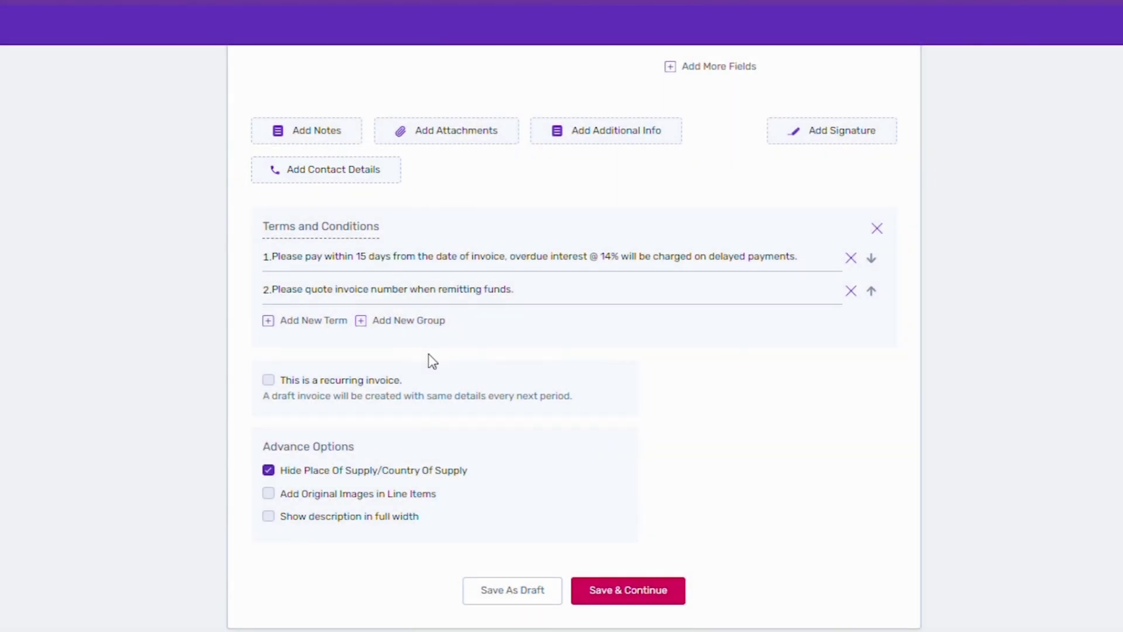
Step: Draw a signature by hand and place it on the invoice
left_click(807, 150)
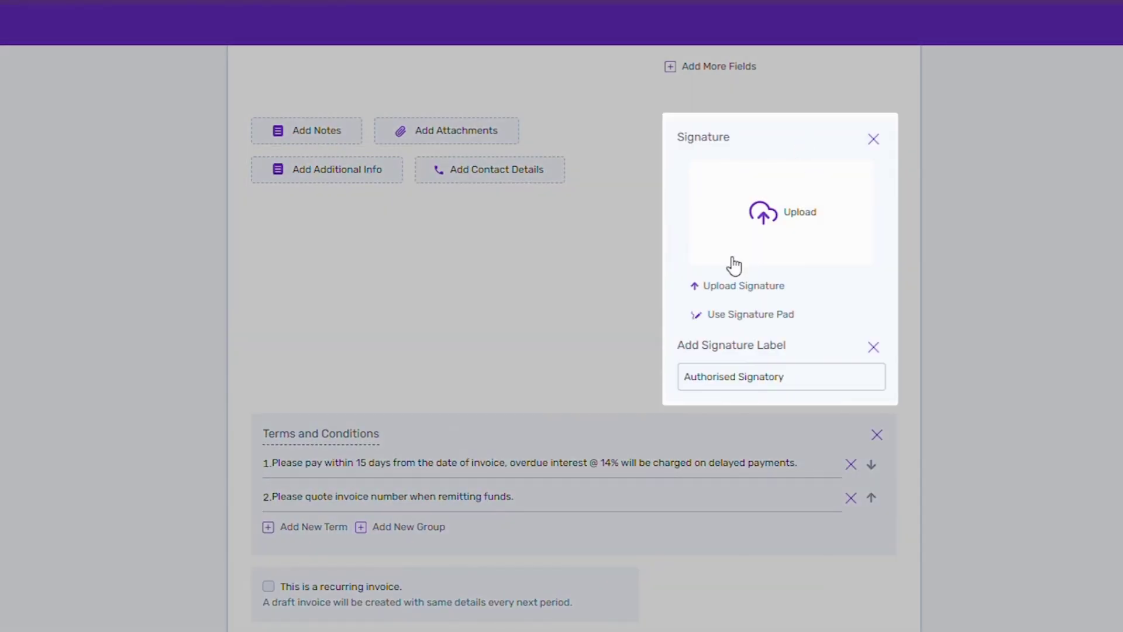
left_click(735, 316)
left_click_drag(461, 256, 607, 172)
left_click(677, 369)
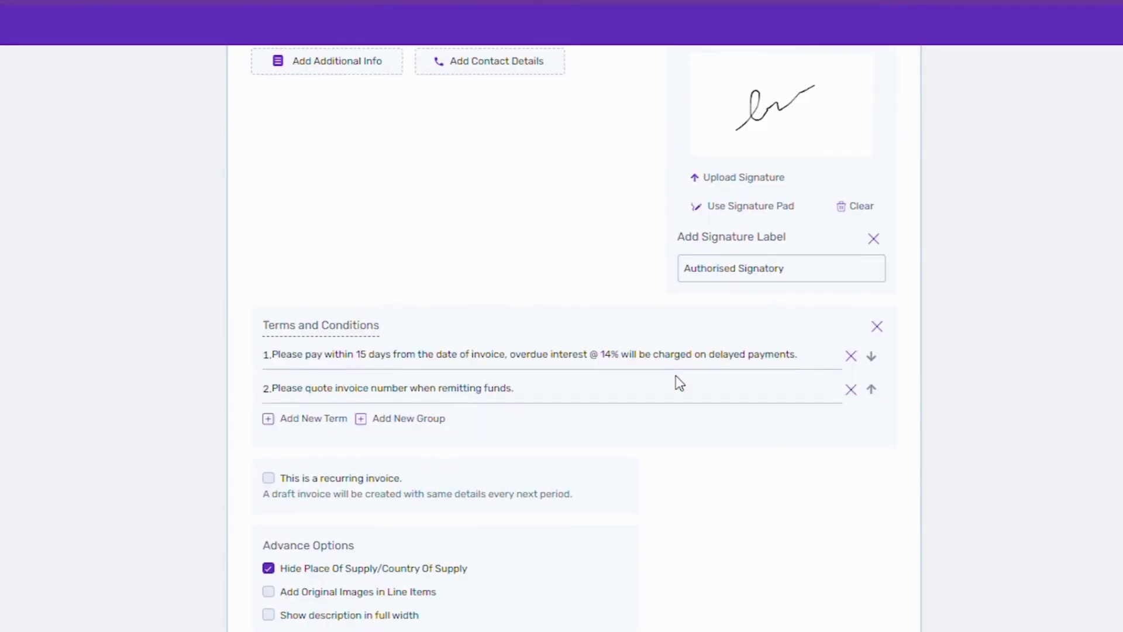
Step: Make the invoice recur every month from February 17, 2024, with repeats created as drafts
scroll(683, 383, "down", 2)
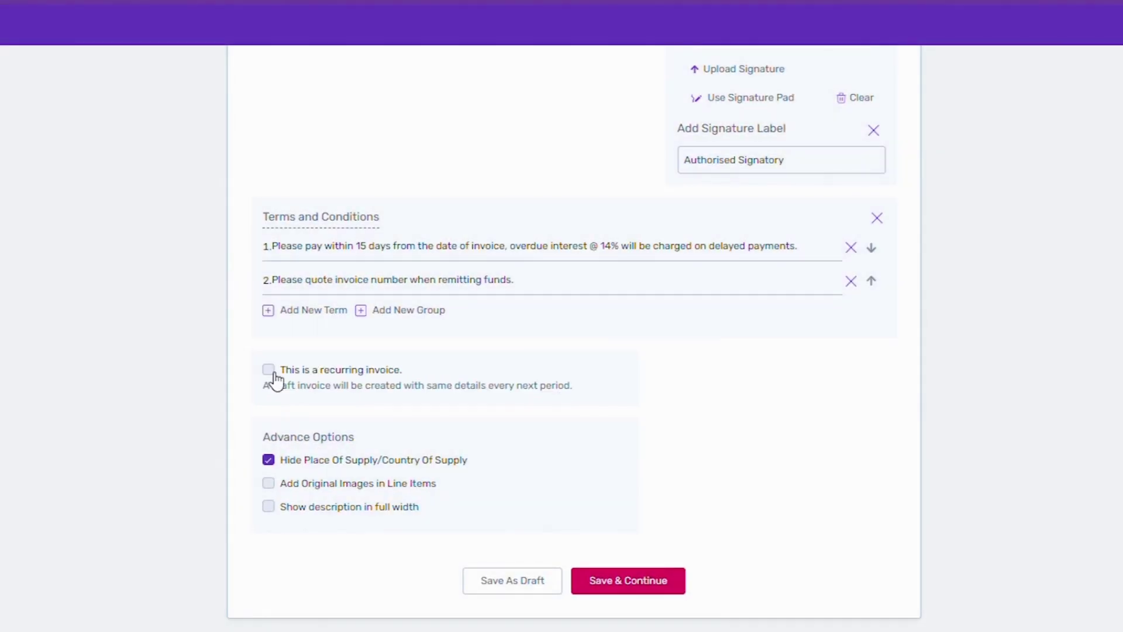
left_click(274, 377)
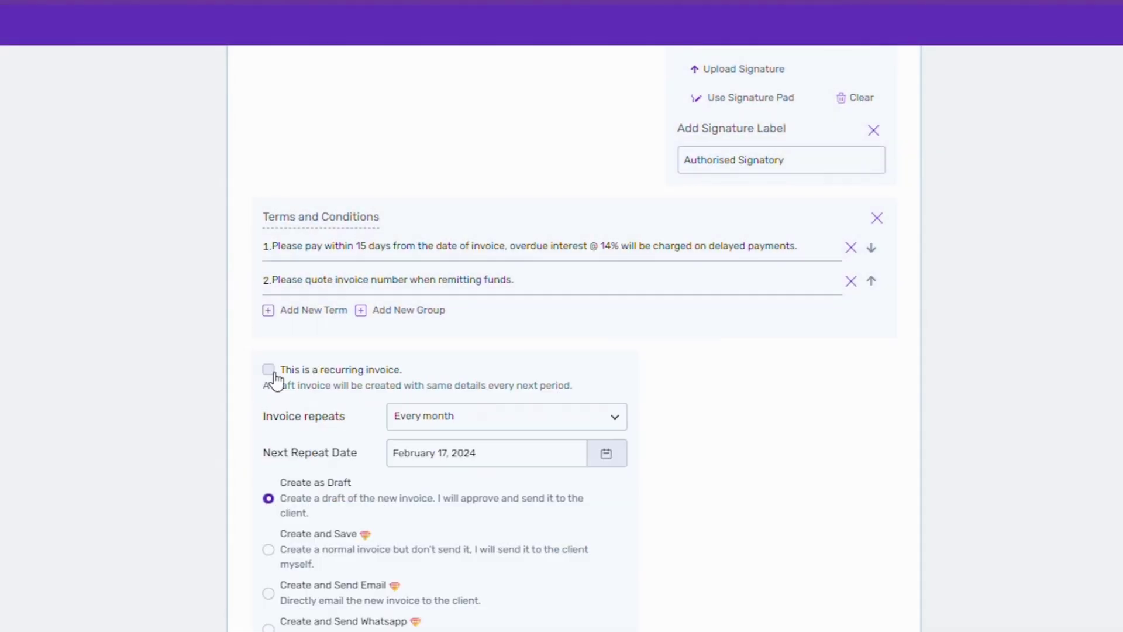
left_click(272, 375)
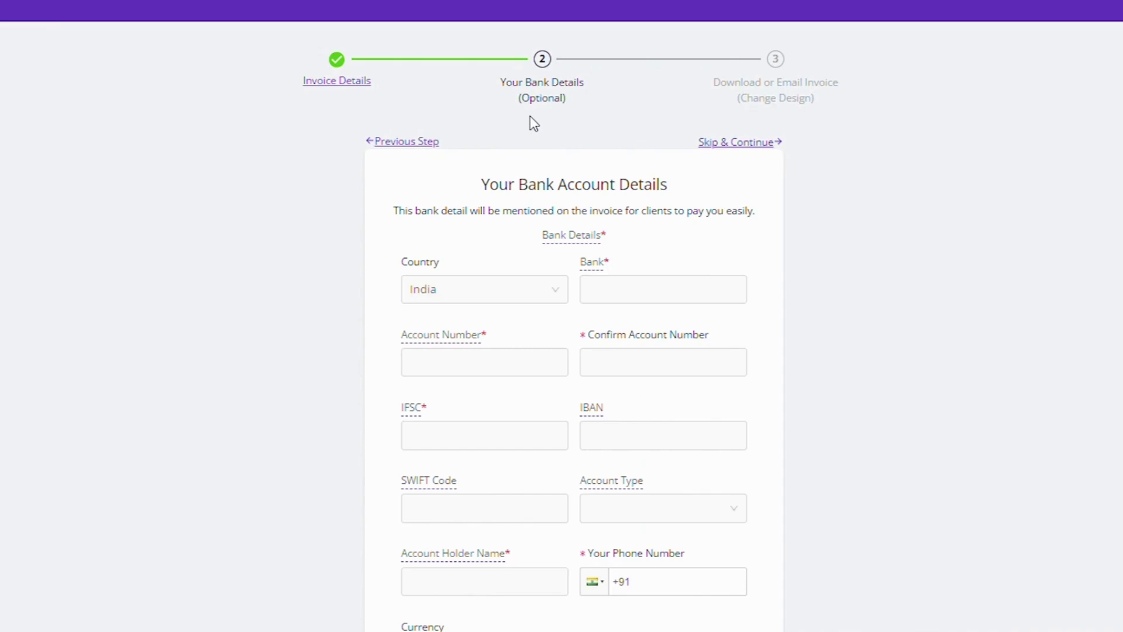
Step: Skip past the bank form and UPI IDs and continue to the invoice preview
scroll(802, 289, "down", 2)
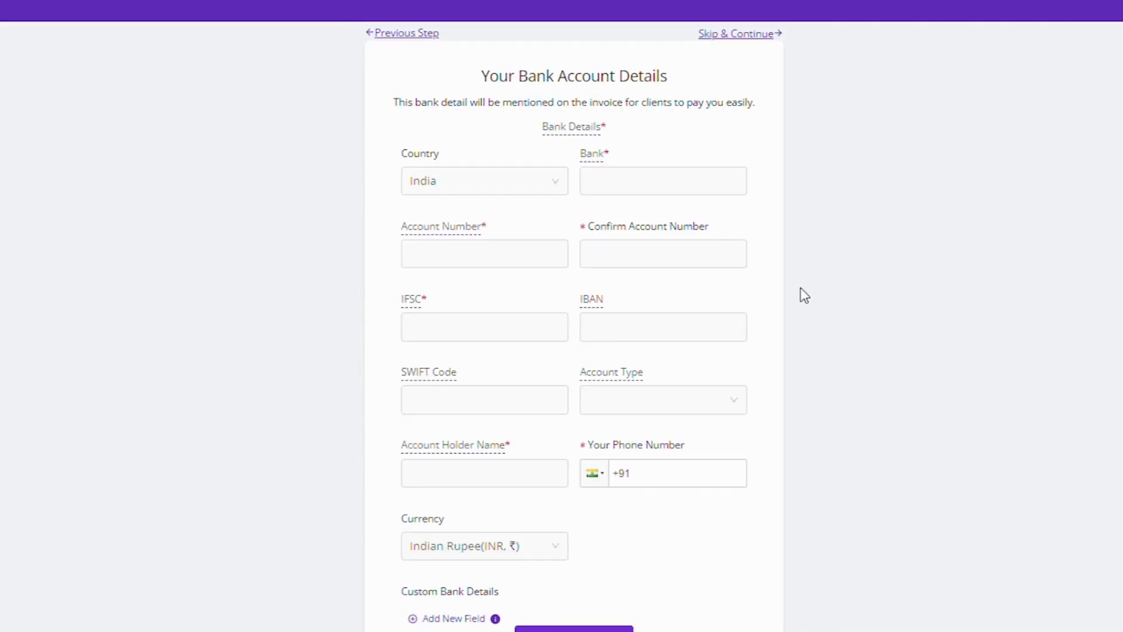
scroll(801, 290, "down", 4)
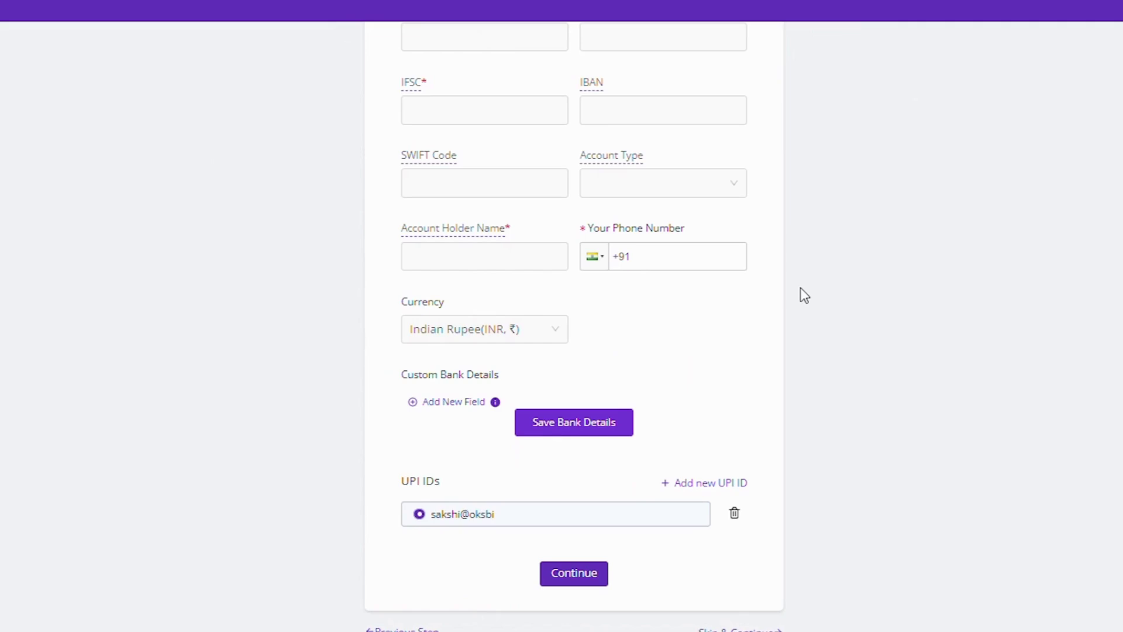
left_click(588, 579)
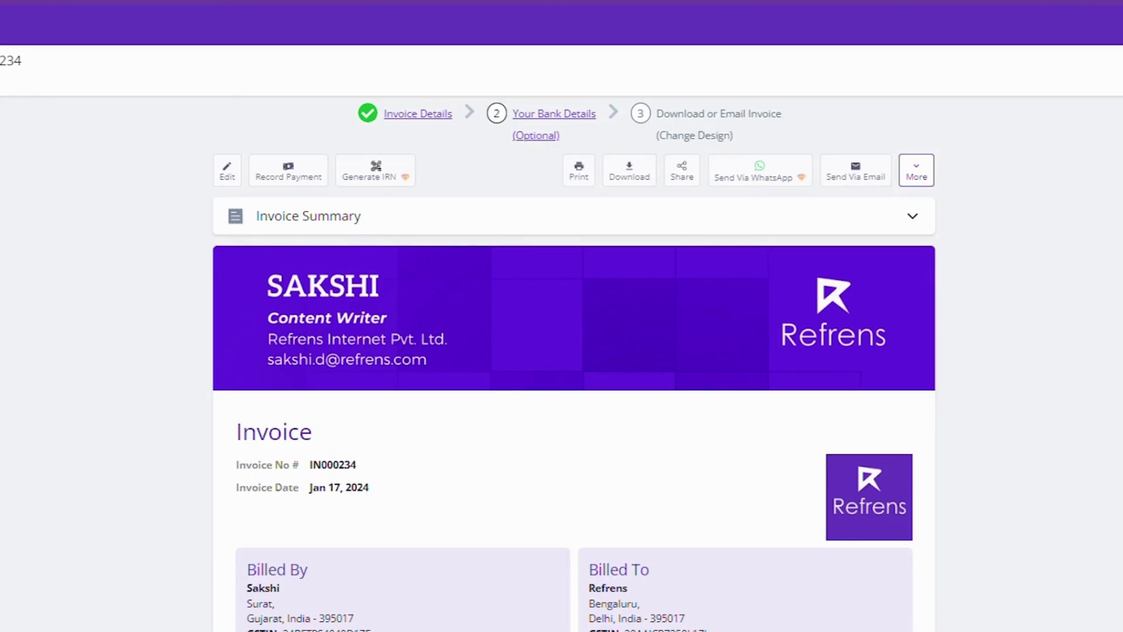
Step: Apply the Print Friendly template, purple colour 684FF2 and Poppins as the heading font
scroll(573, 351, "down", 20)
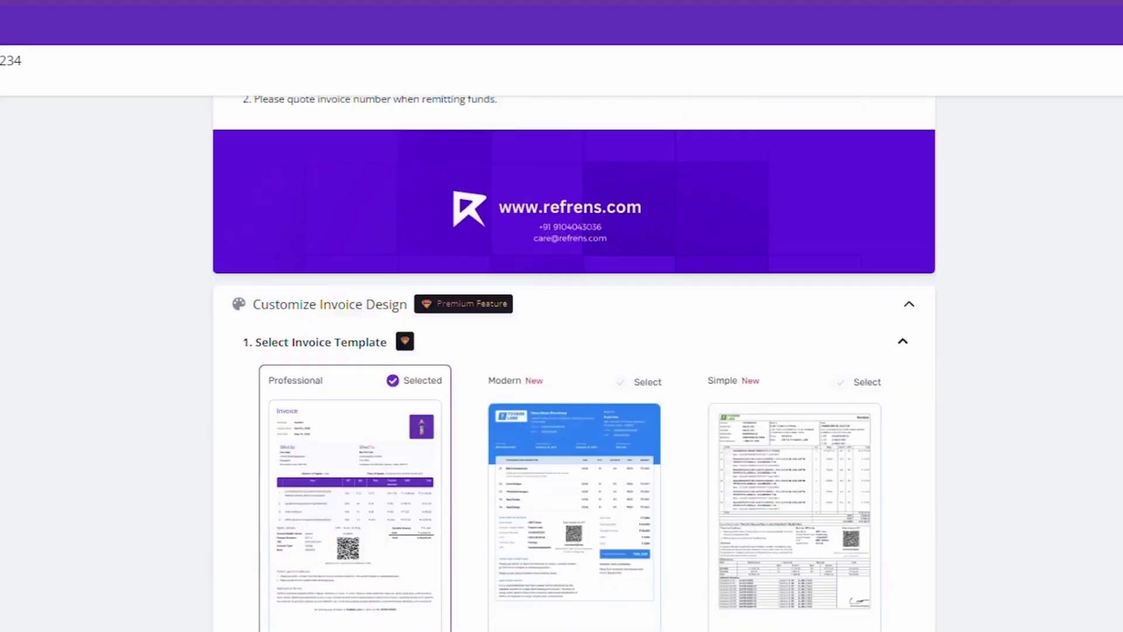
left_click(630, 609)
left_click(632, 602)
left_click(570, 530)
scroll(551, 508, "down", 5)
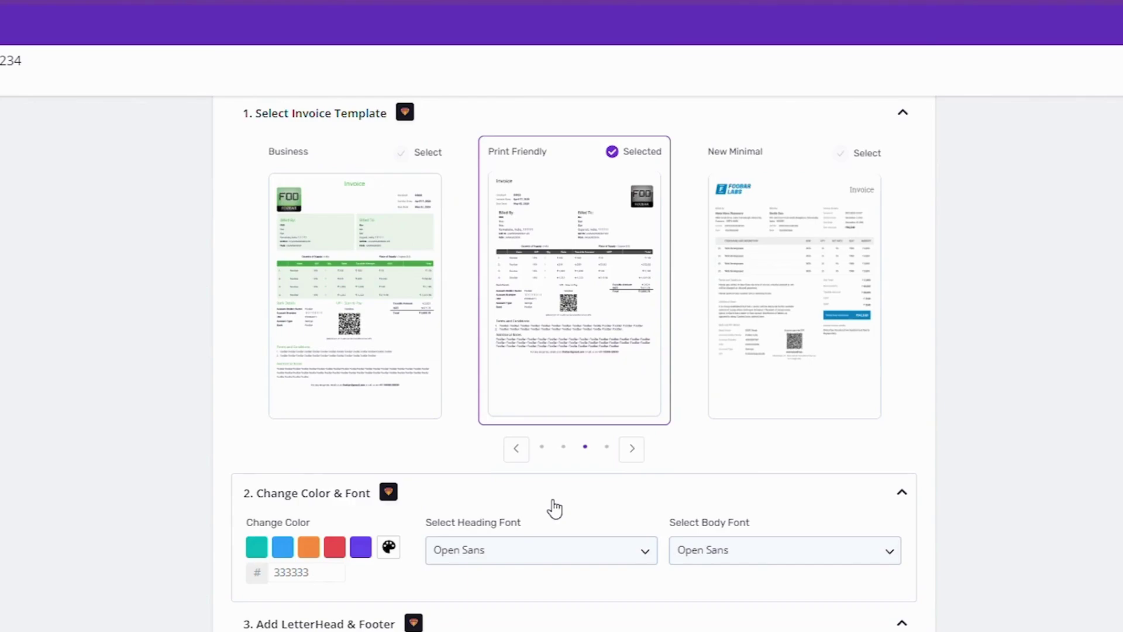
left_click(361, 440)
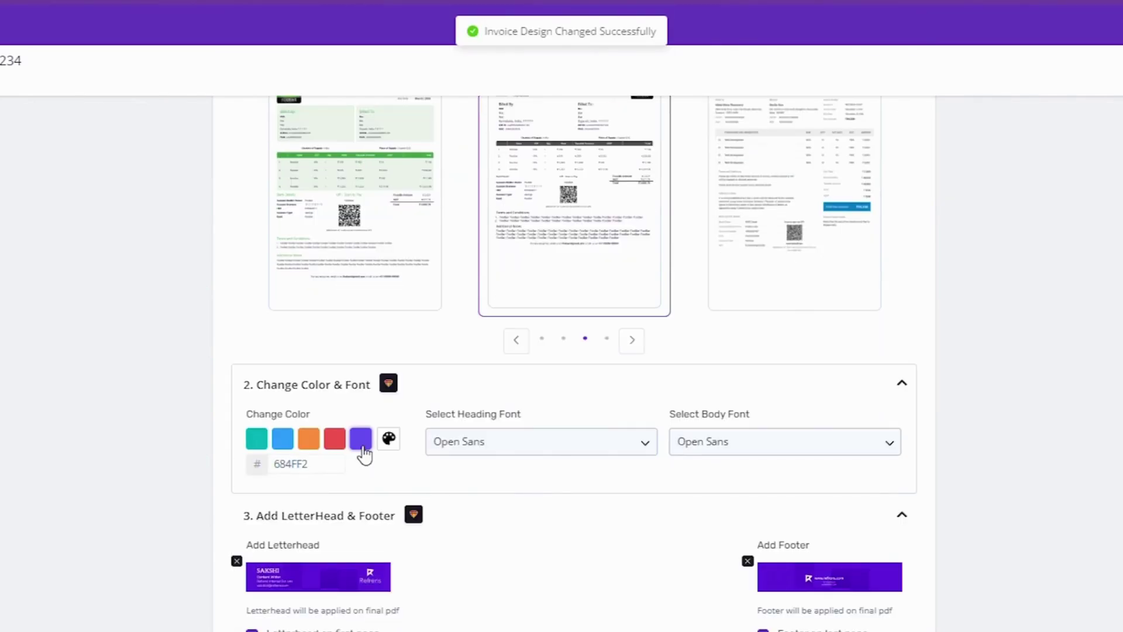
left_click(556, 446)
scroll(534, 519, "down", 2)
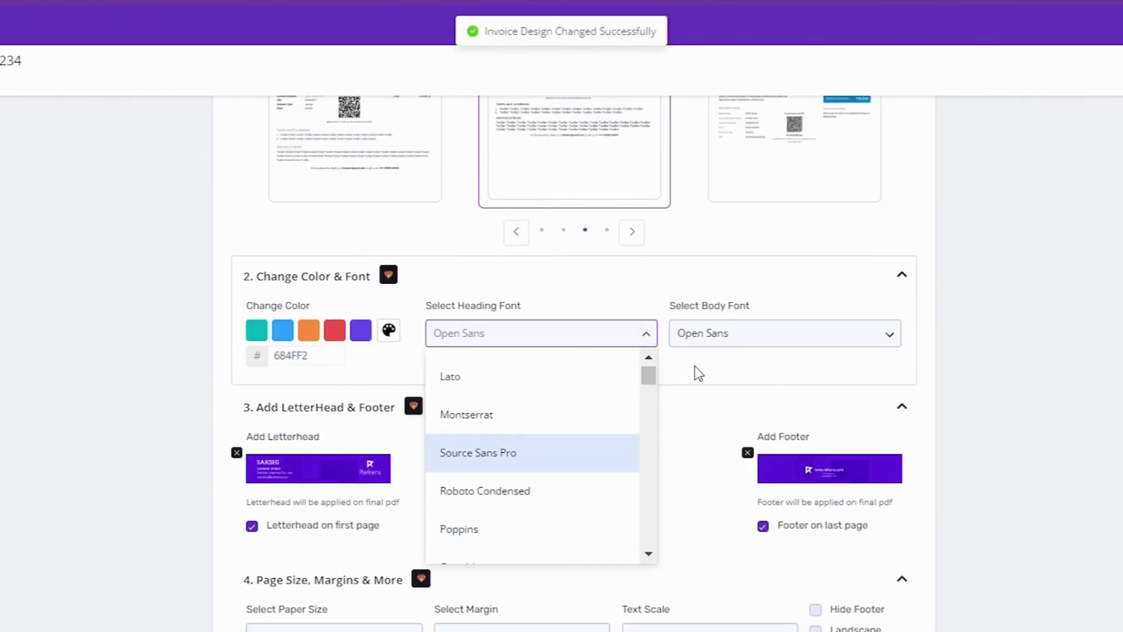
left_click(559, 530)
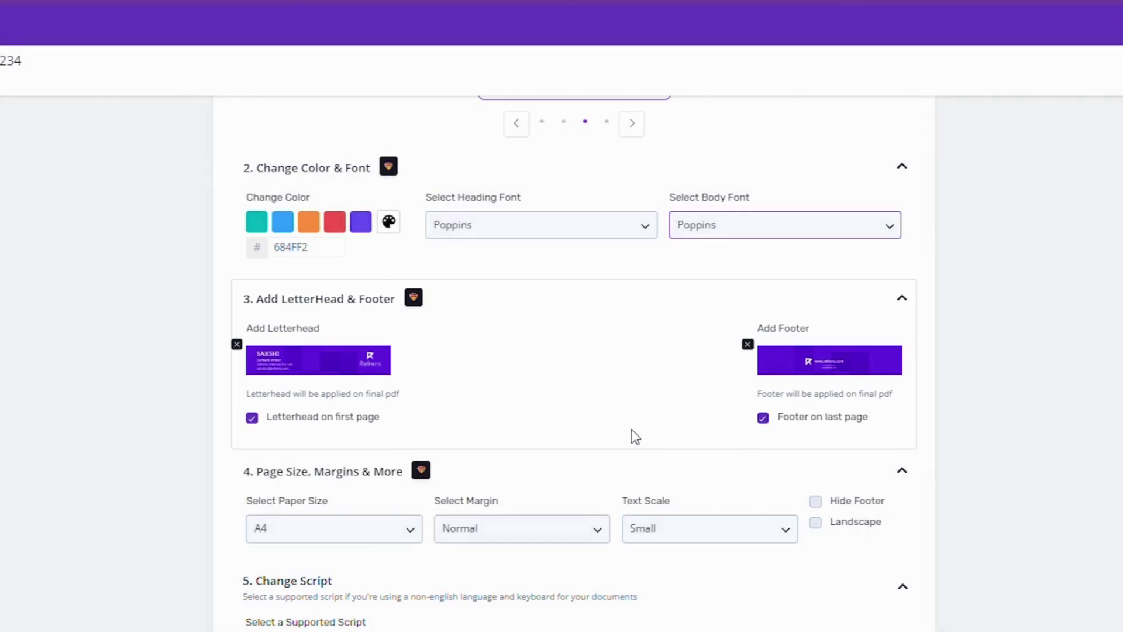
Step: Review paper size, margin, text scale and script options, keeping Small text and English (Latin)
left_click(409, 529)
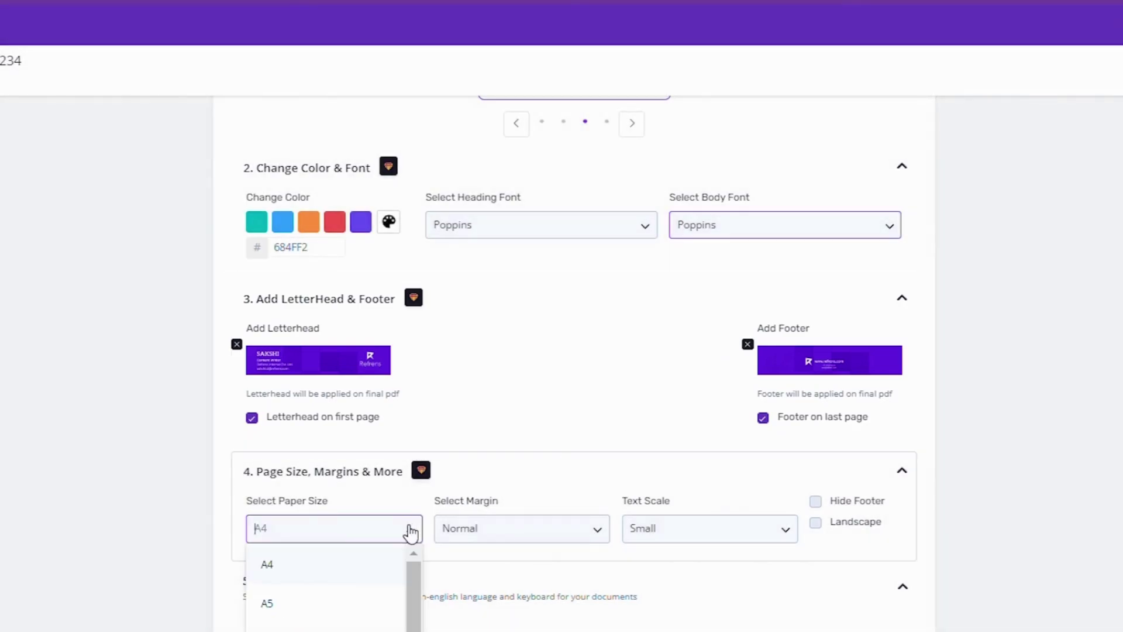
left_click(492, 528)
left_click(660, 529)
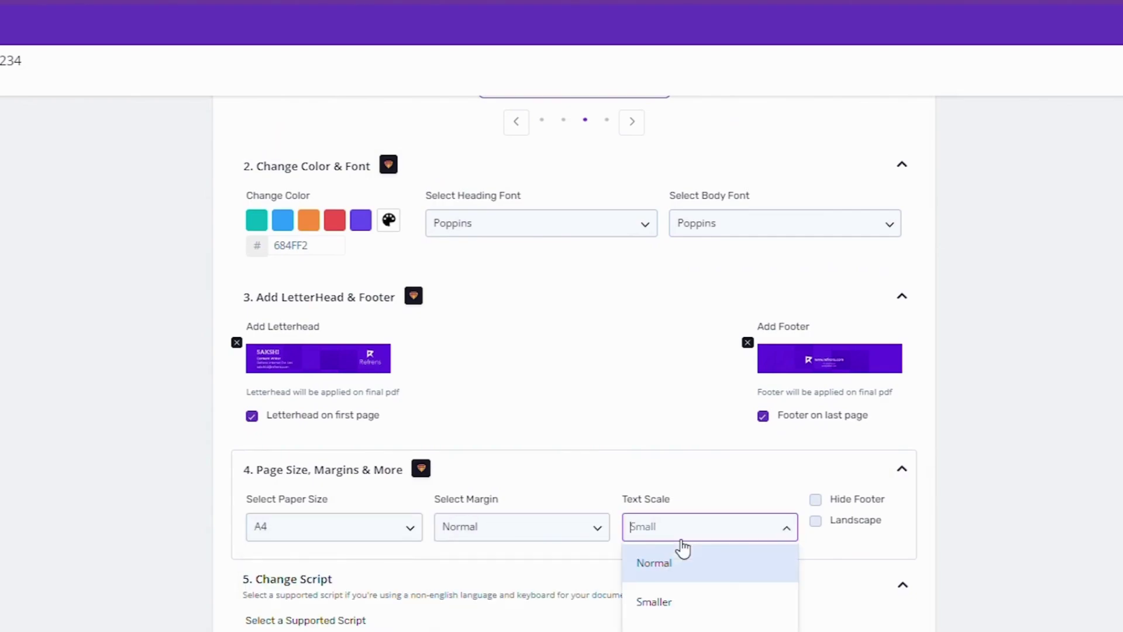
left_click(812, 553)
scroll(812, 553, "down", 4)
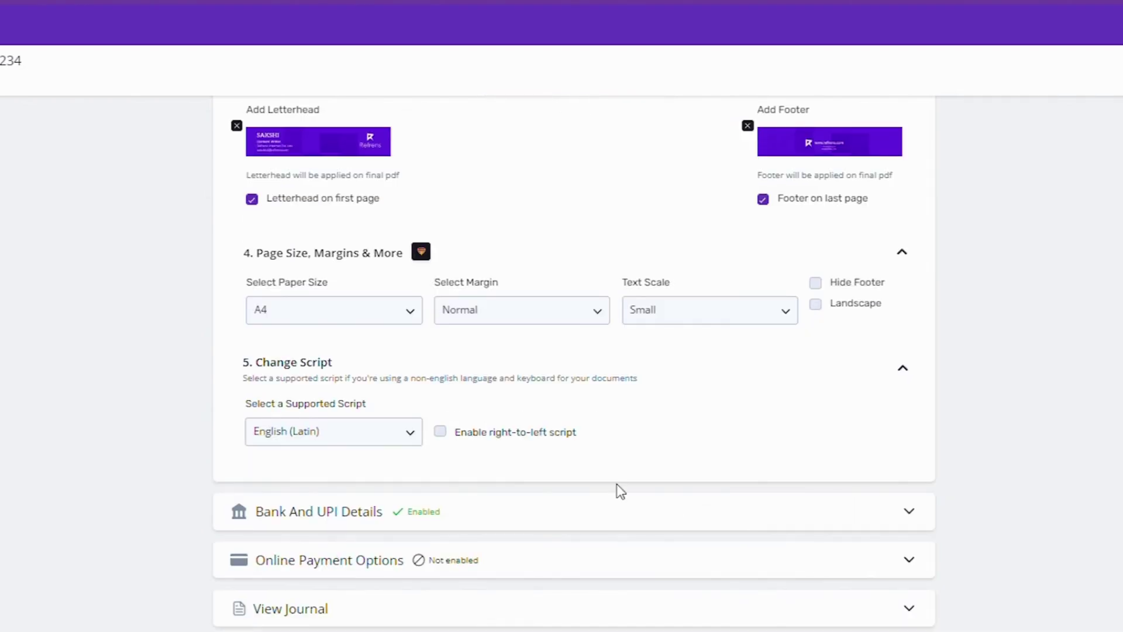
left_click(419, 434)
left_click(418, 434)
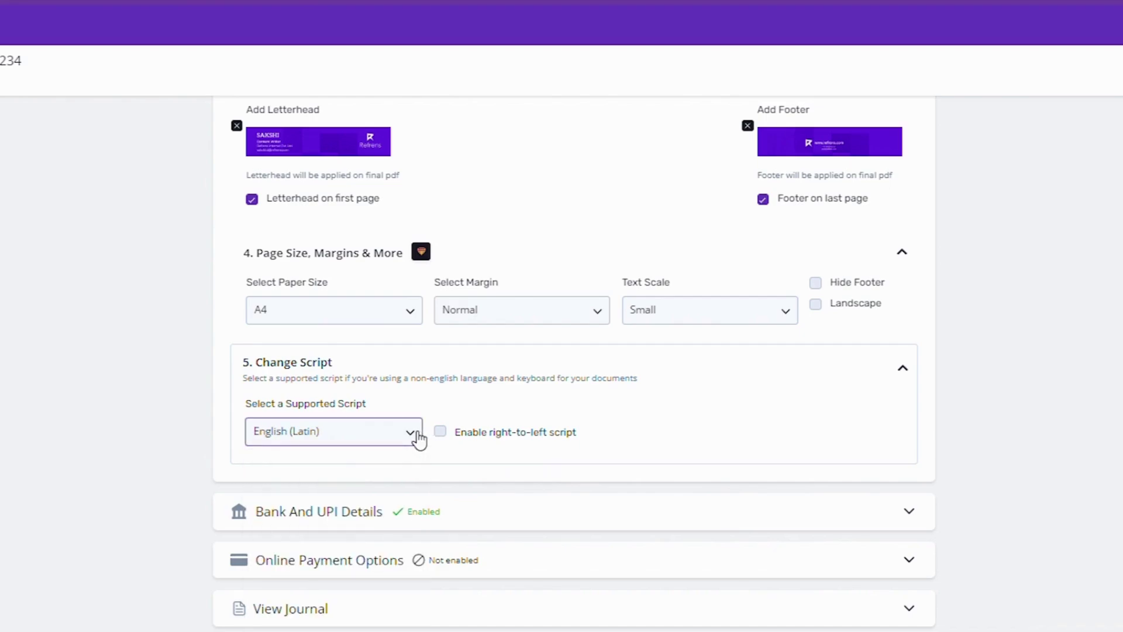
Step: Set up a 5% EarlyPay discount with a January 31, 2024 payment deadline
scroll(418, 439, "down", 4)
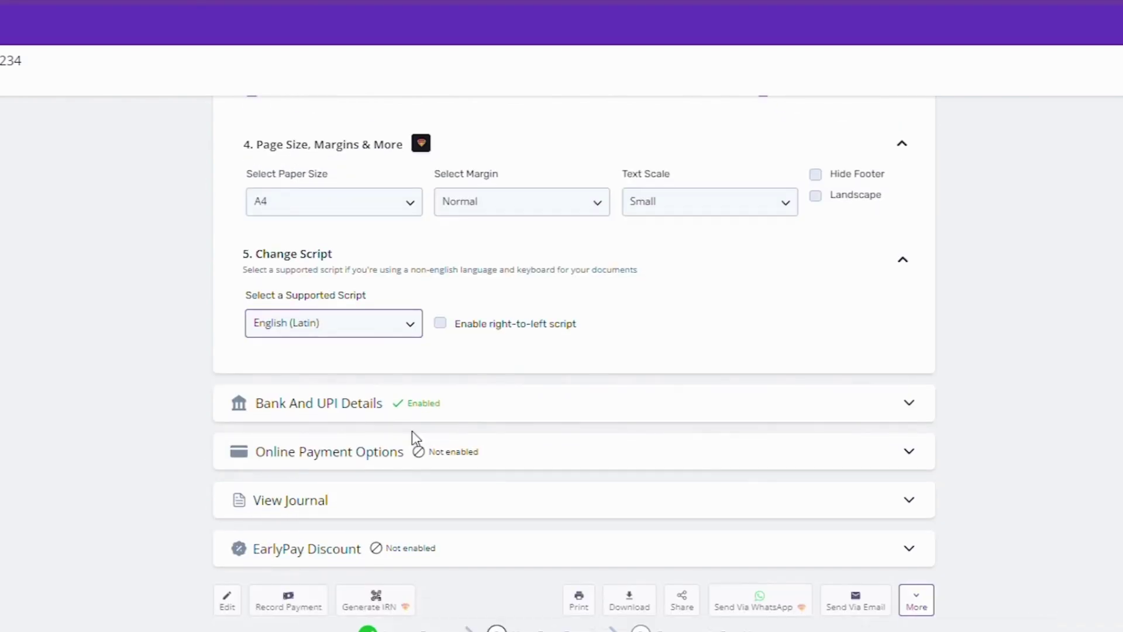
left_click(409, 434)
left_click(588, 550)
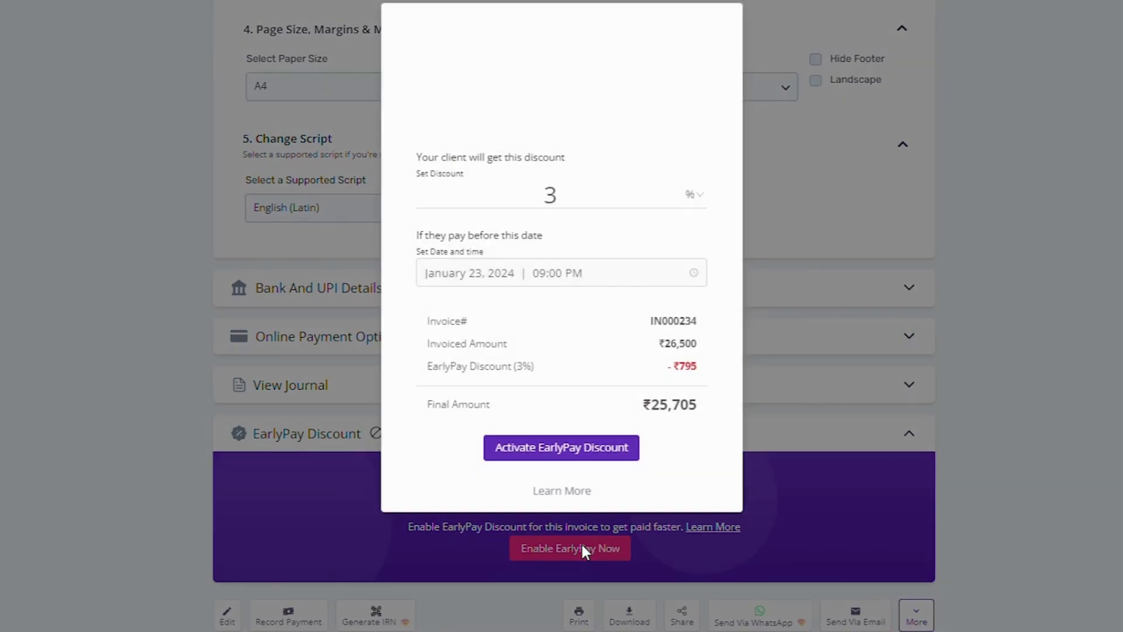
left_click(578, 206)
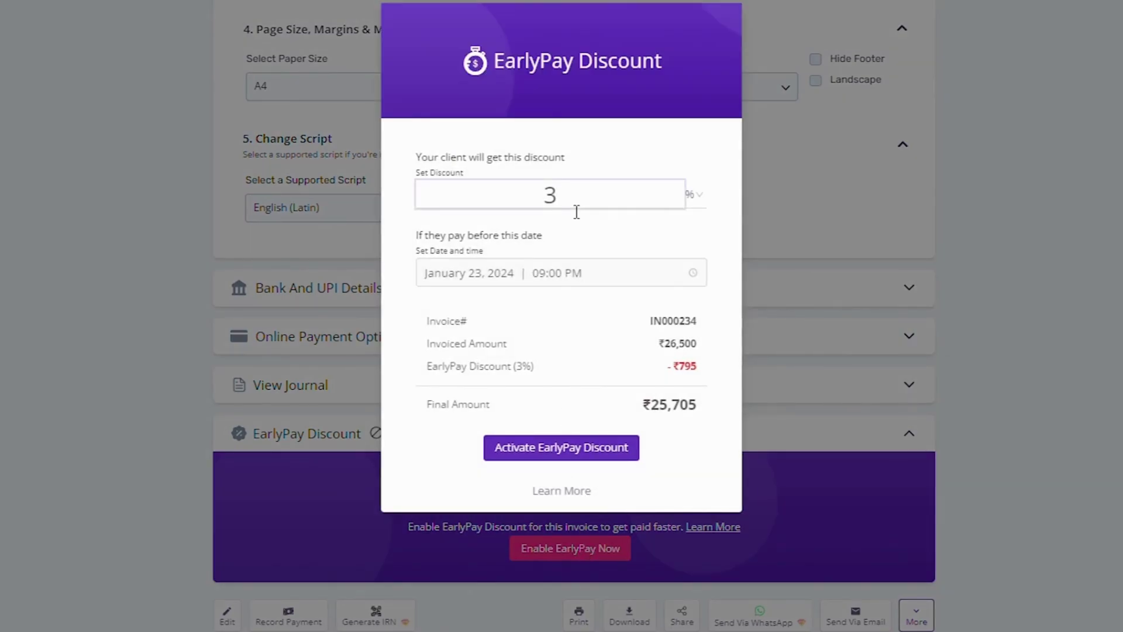
key("BackSpace")
type("5")
left_click(645, 275)
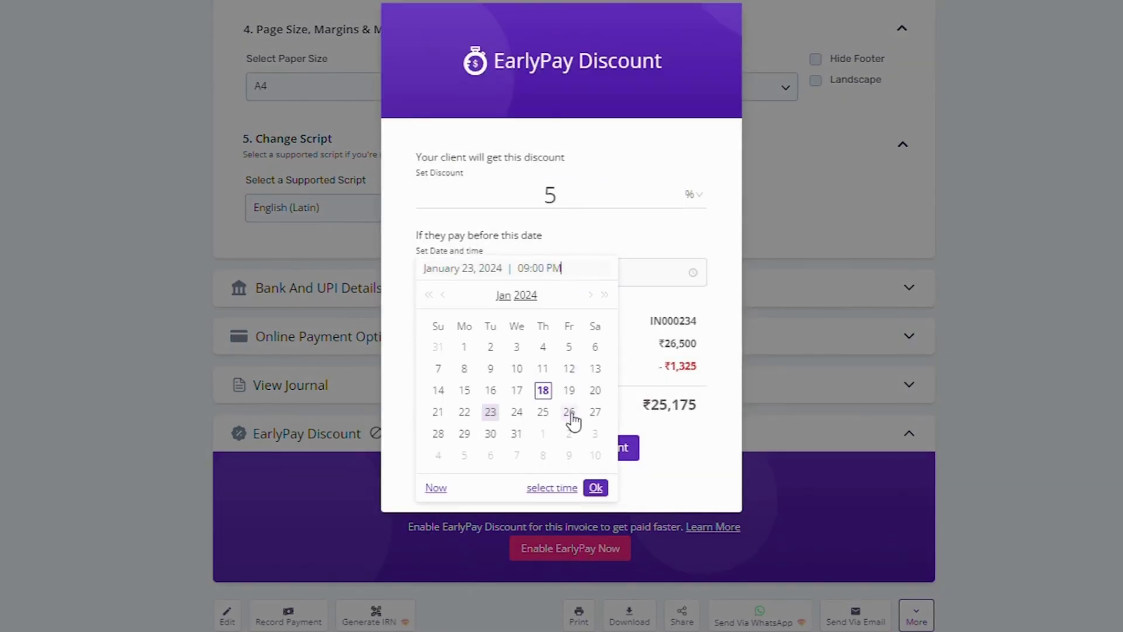
left_click(517, 434)
left_click(595, 487)
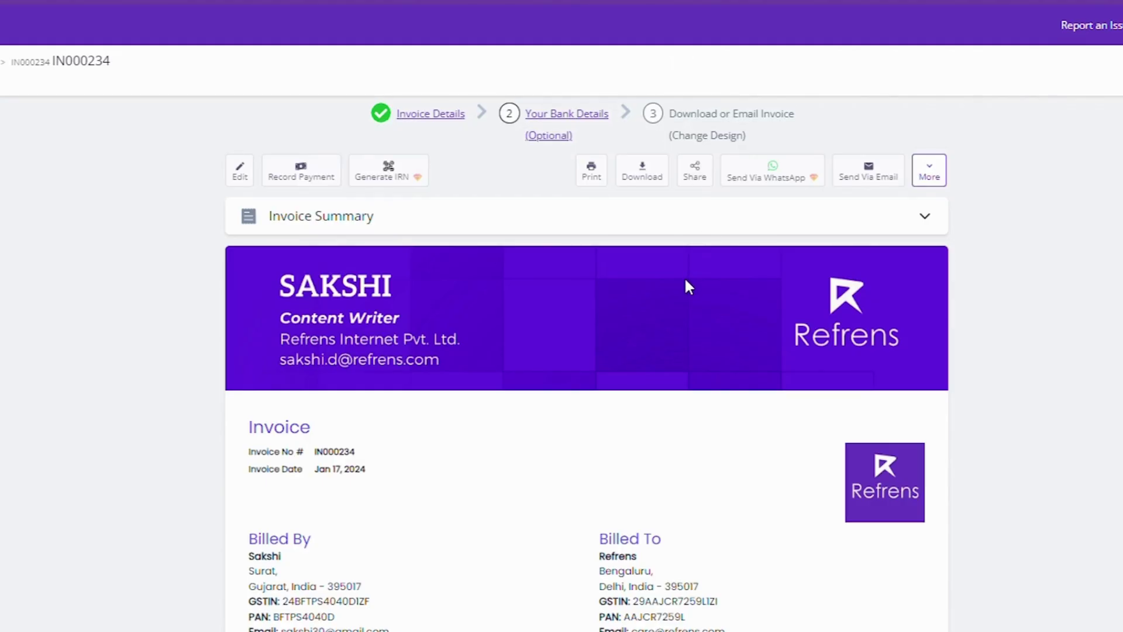
scroll(688, 285, "down", 20)
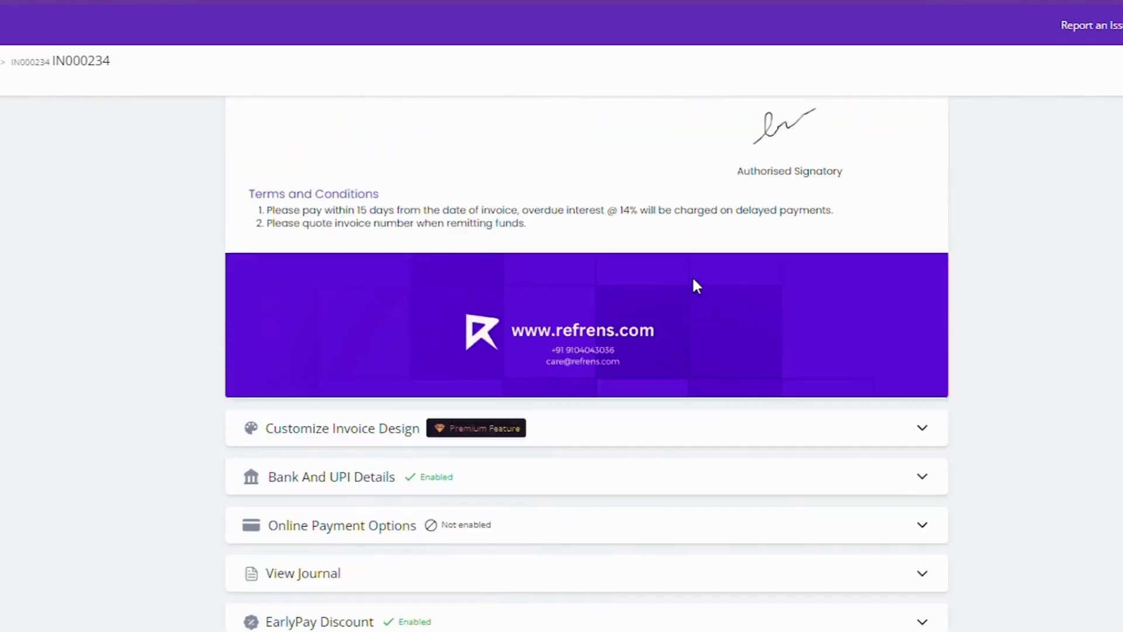